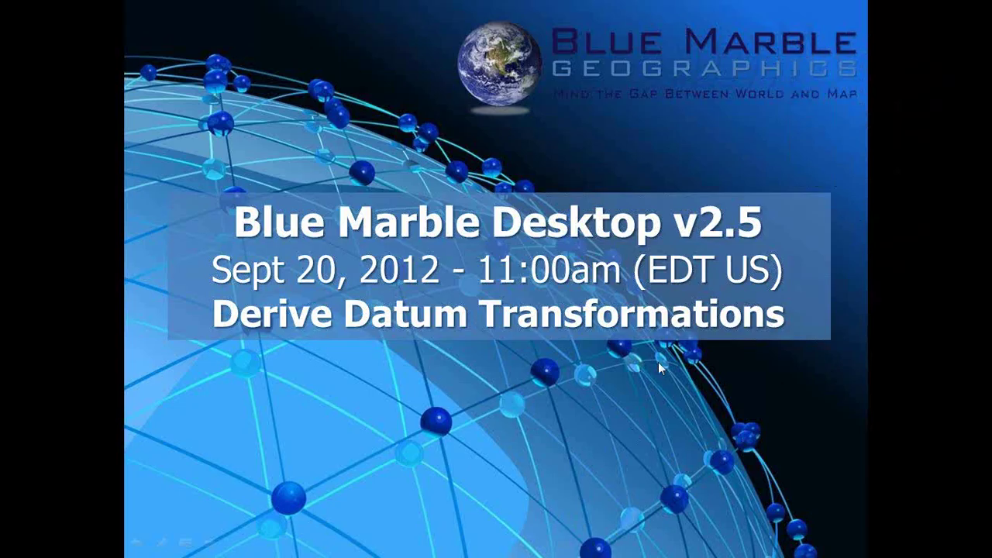
# Step: End the slideshow, switch to Chrome and review the upcoming sessions on the Blue Marble Geographics webinars page
pyautogui.press('Escape')
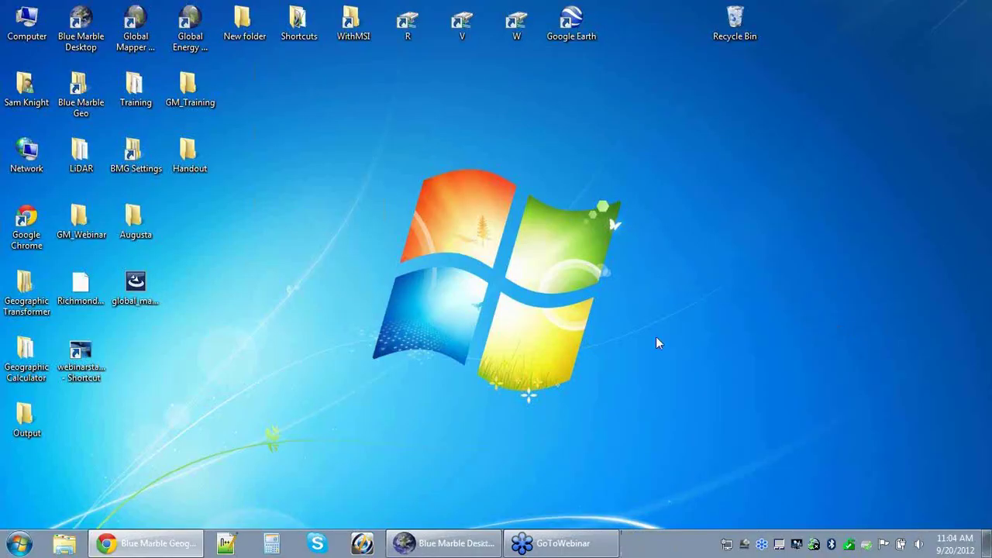
pyautogui.click(173, 547)
pyautogui.moveTo(455, 28); pyautogui.dragTo(506, 31)
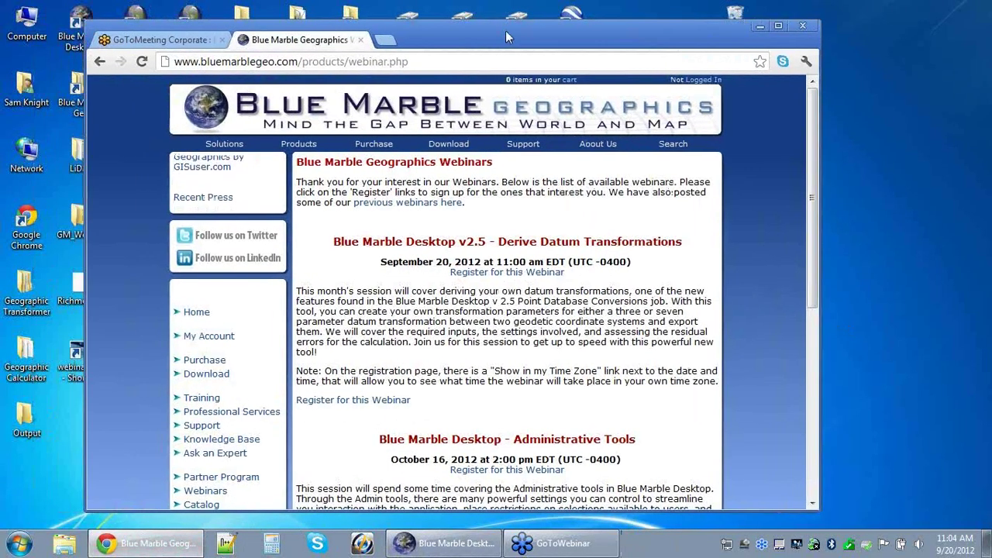
pyautogui.click(424, 60)
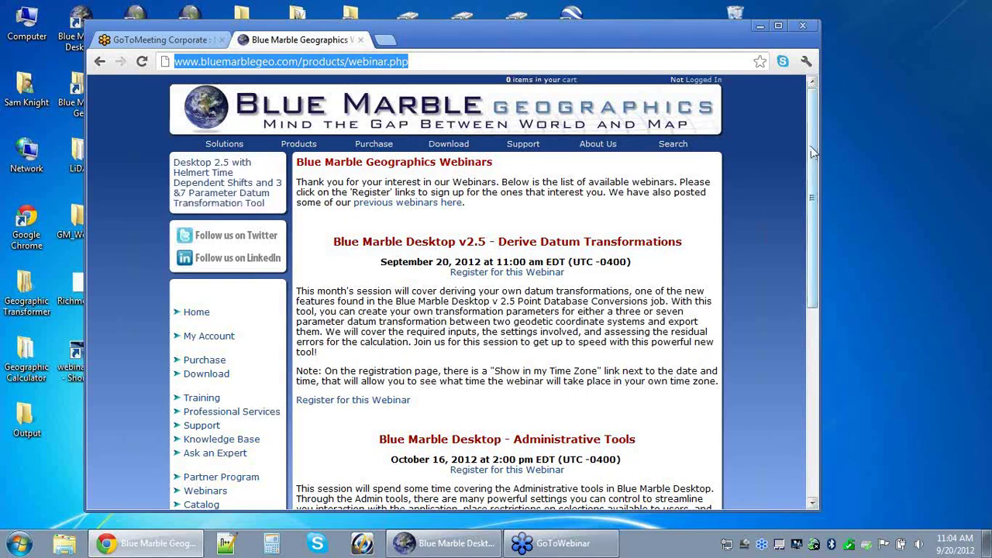
pyautogui.moveTo(808, 142); pyautogui.dragTo(835, 294)
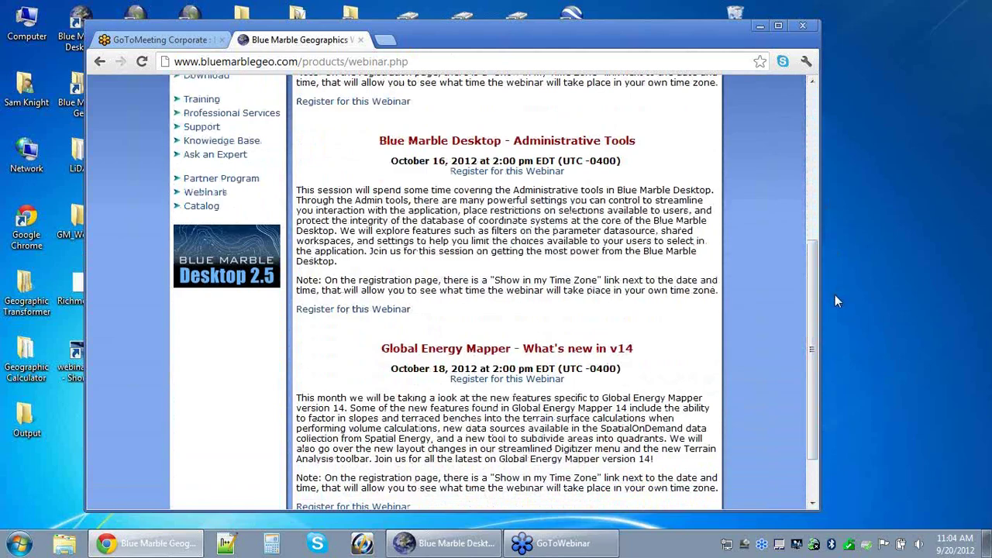
pyautogui.moveTo(810, 294); pyautogui.dragTo(806, 142)
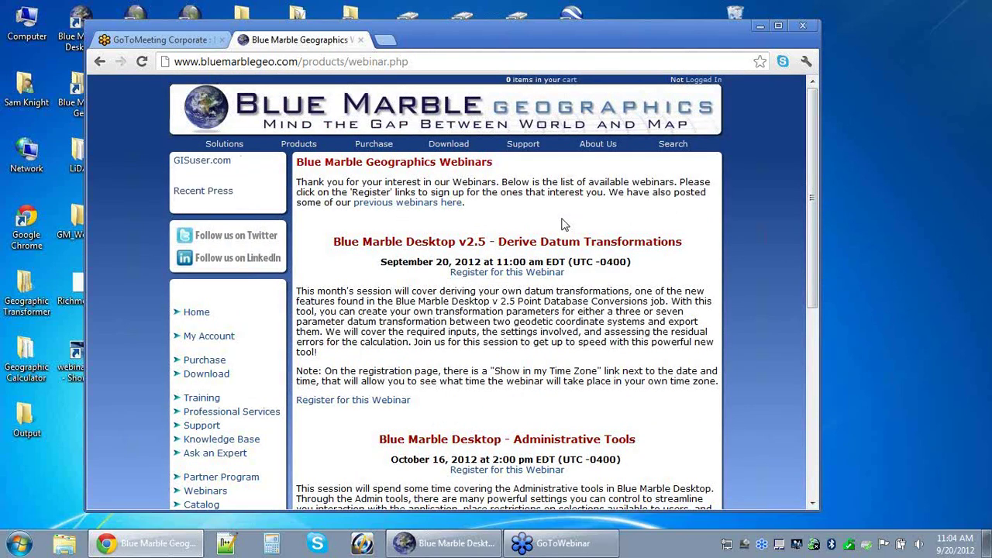
# Step: Open the previous webinars page, look through the recorded sessions, and minimize the browser window
pyautogui.click(417, 203)
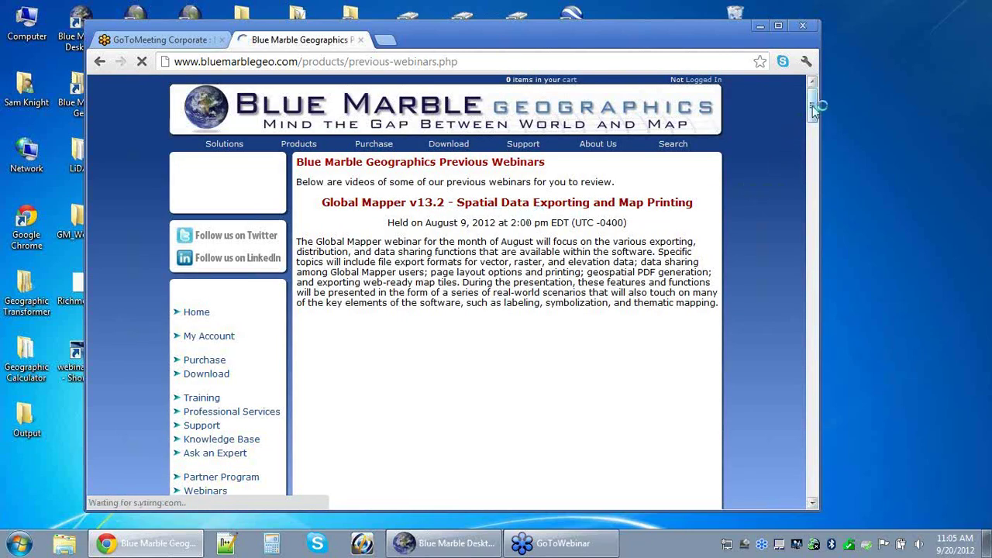
pyautogui.moveTo(814, 108)
pyautogui.mouseDown()
pyautogui.moveTo(808, 269)
pyautogui.moveTo(810, 256)
pyautogui.mouseUp()
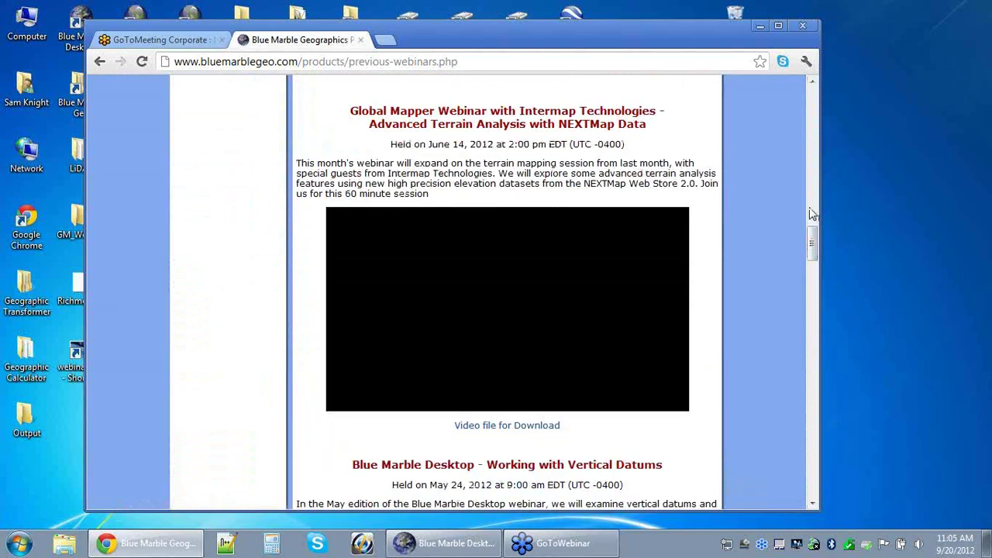
pyautogui.click(759, 27)
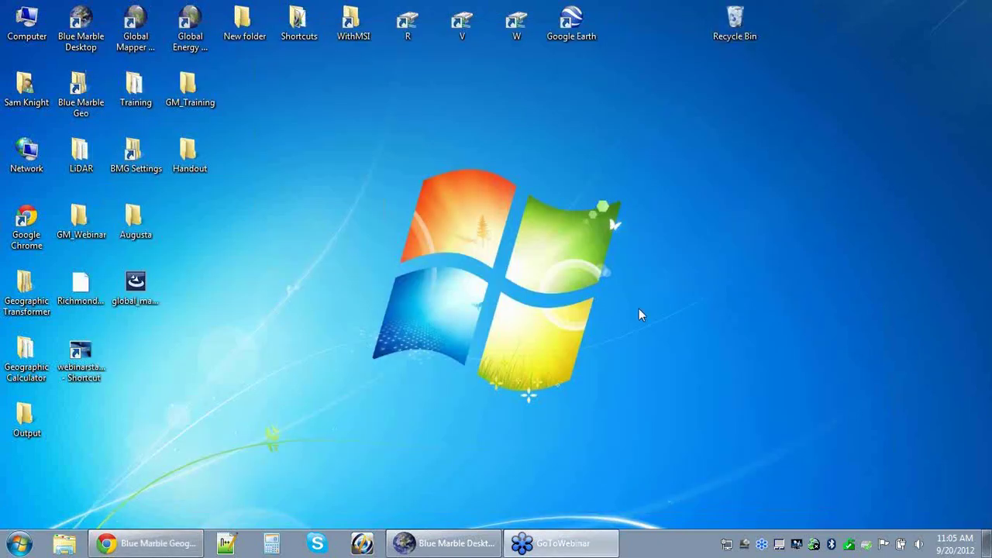
# Step: Switch to Blue Marble Desktop and review the interactive, point database, seismic survey, vector data, raster transform and raster tile jobs
pyautogui.click(443, 543)
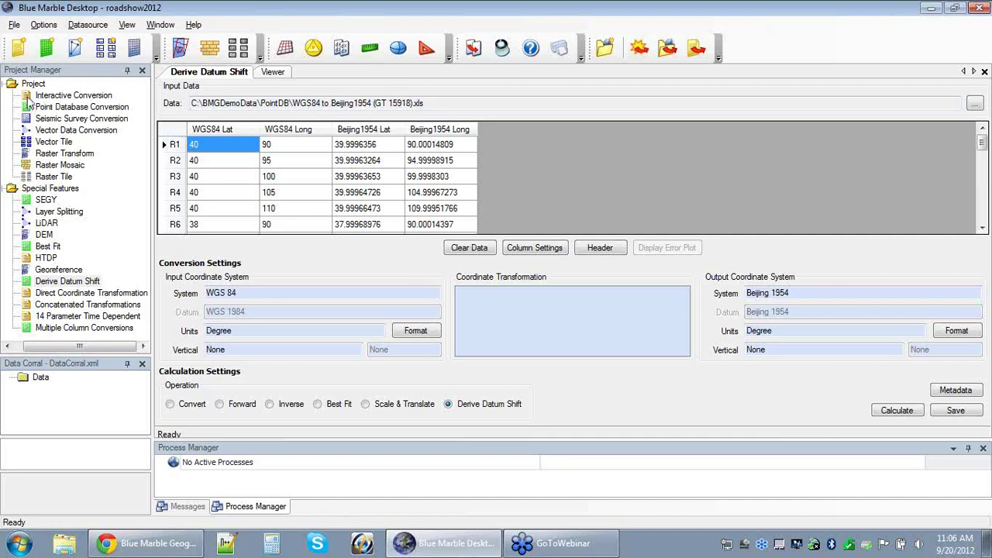
pyautogui.doubleClick(29, 99)
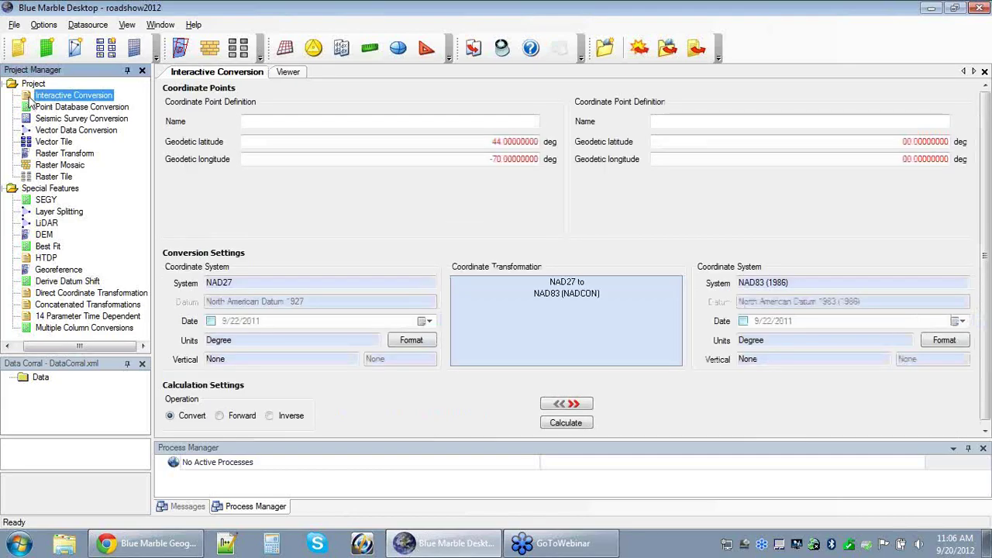
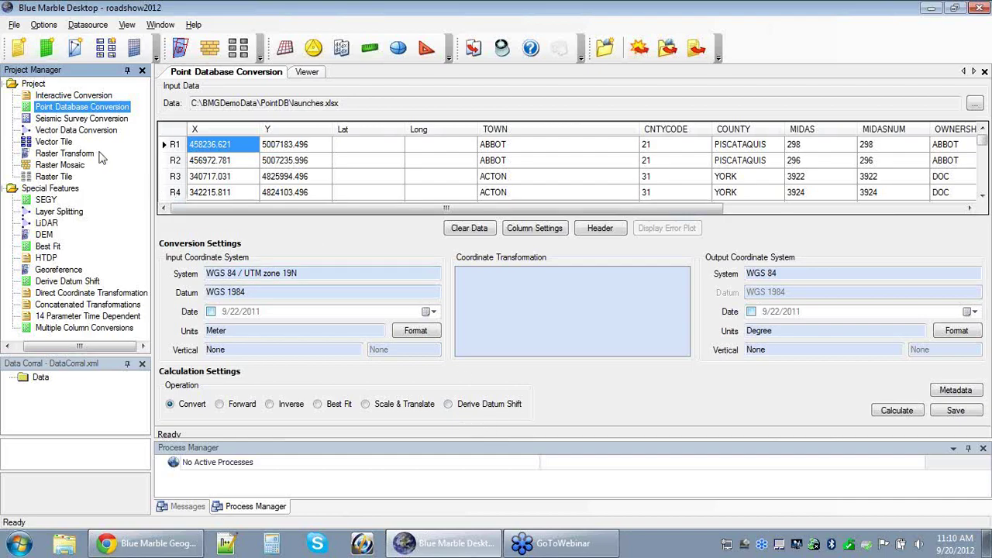
pyautogui.click(31, 120)
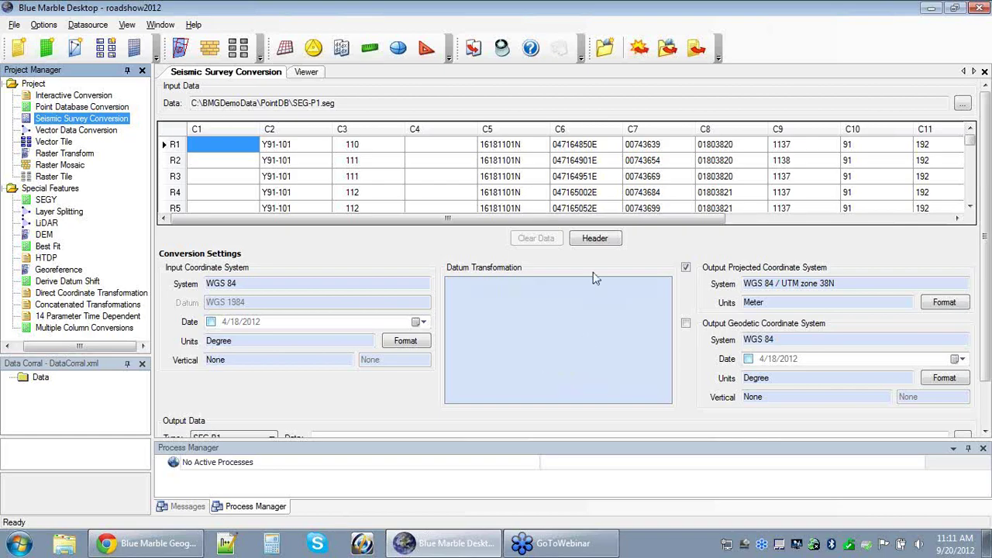
pyautogui.click(55, 130)
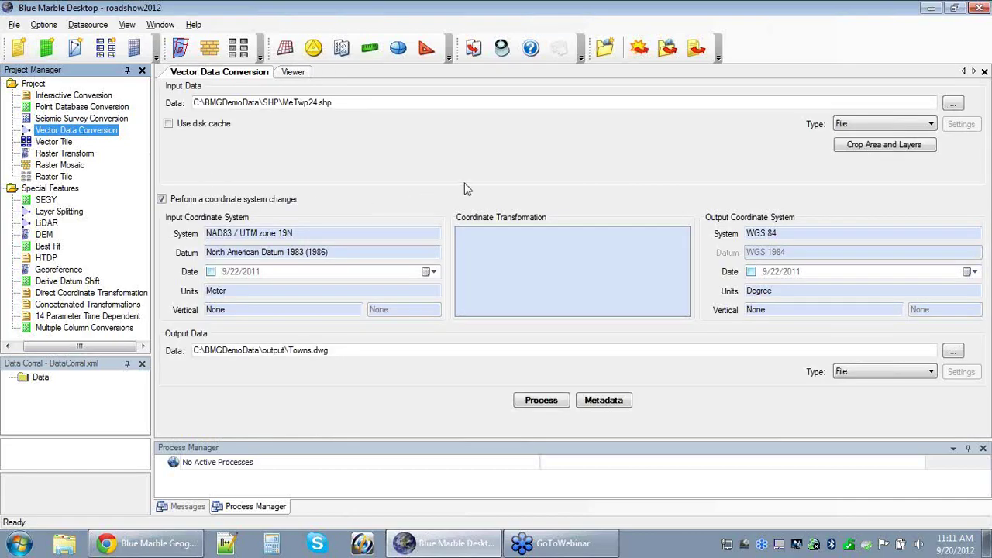
pyautogui.click(54, 154)
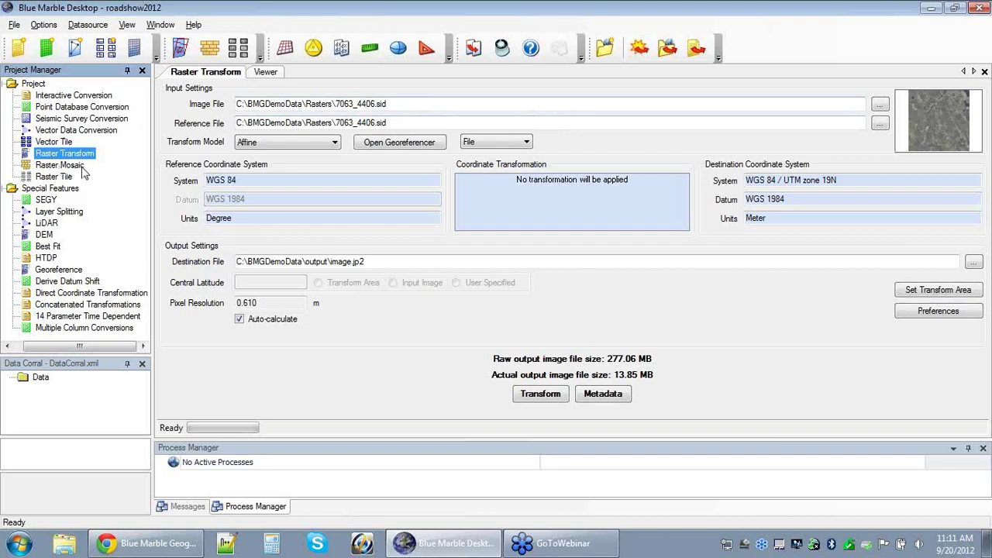
pyautogui.click(59, 177)
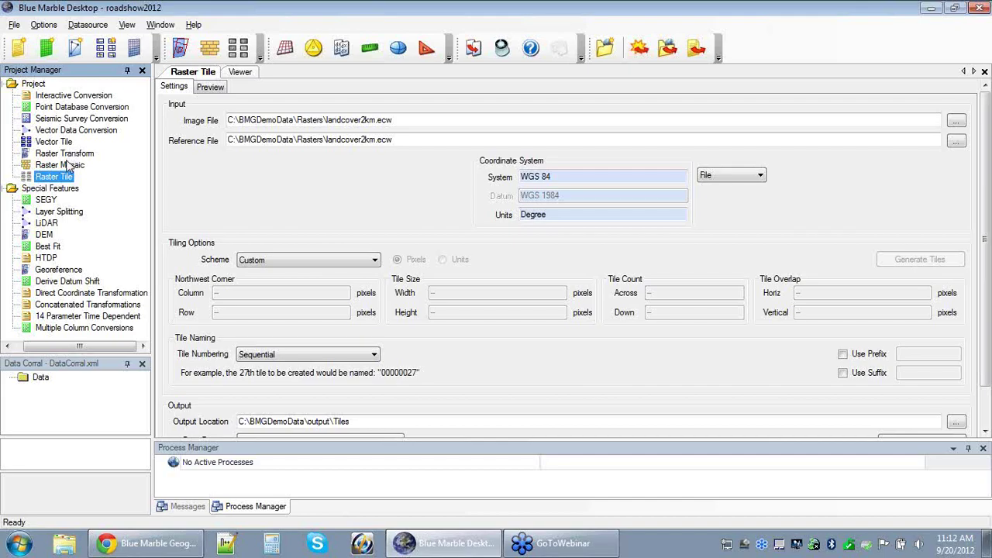
# Step: Open the Derive Datum Shift job and browse the geodetic coordinate systems for China available as its output system
pyautogui.click(67, 282)
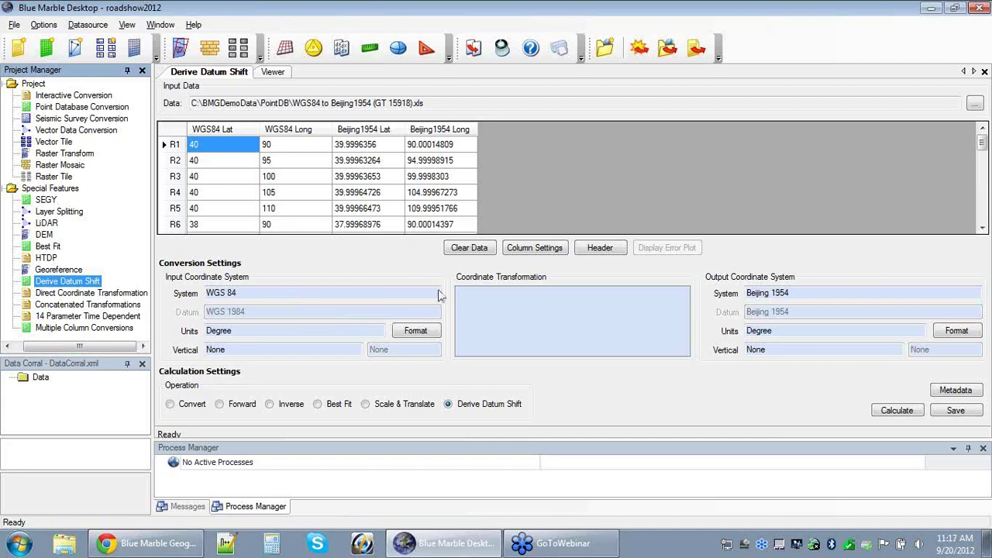
pyautogui.doubleClick(816, 298)
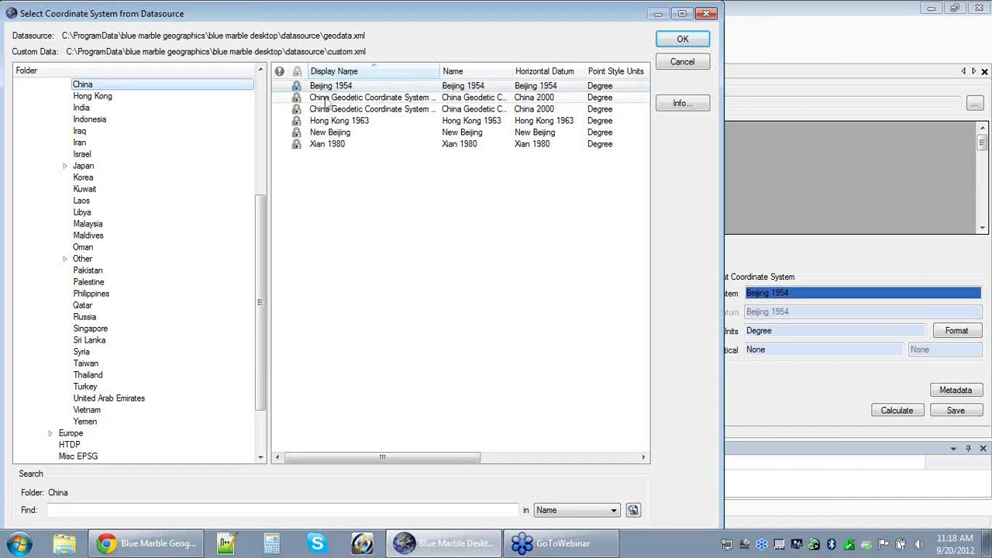
pyautogui.moveTo(261, 204); pyautogui.dragTo(261, 117)
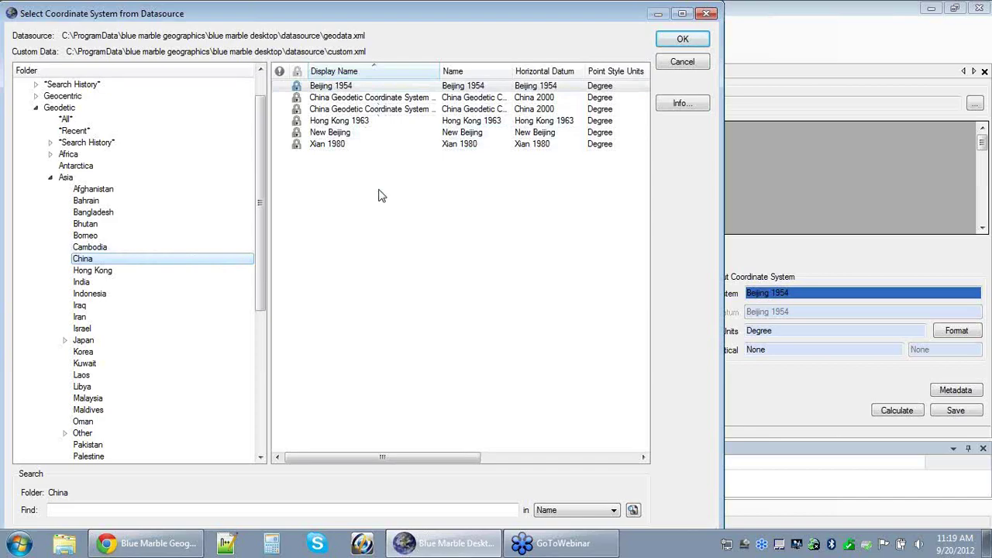
# Step: Inspect the definition and identifiers of the Beijing 1954 coordinate system and accept it as the output system
pyautogui.rightClick(353, 90)
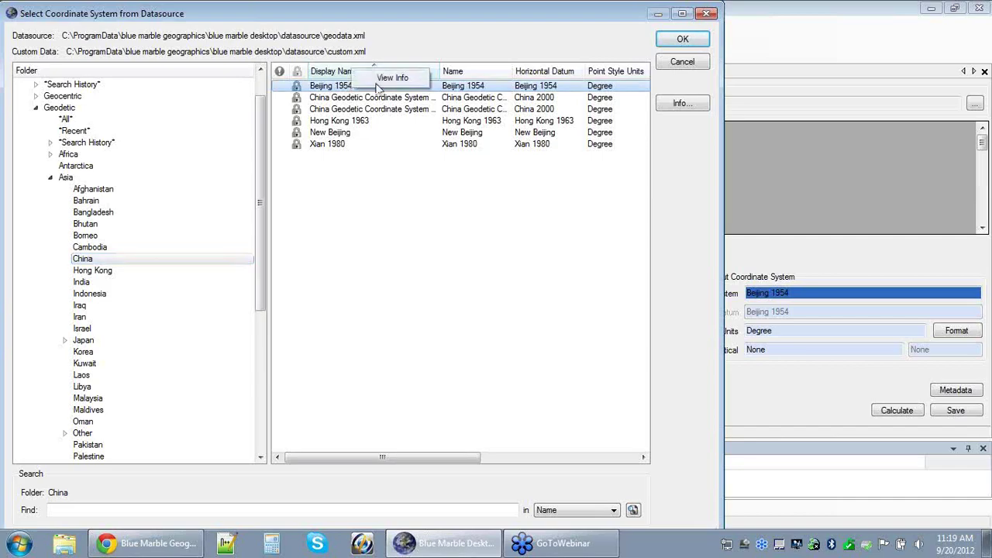
pyautogui.click(420, 79)
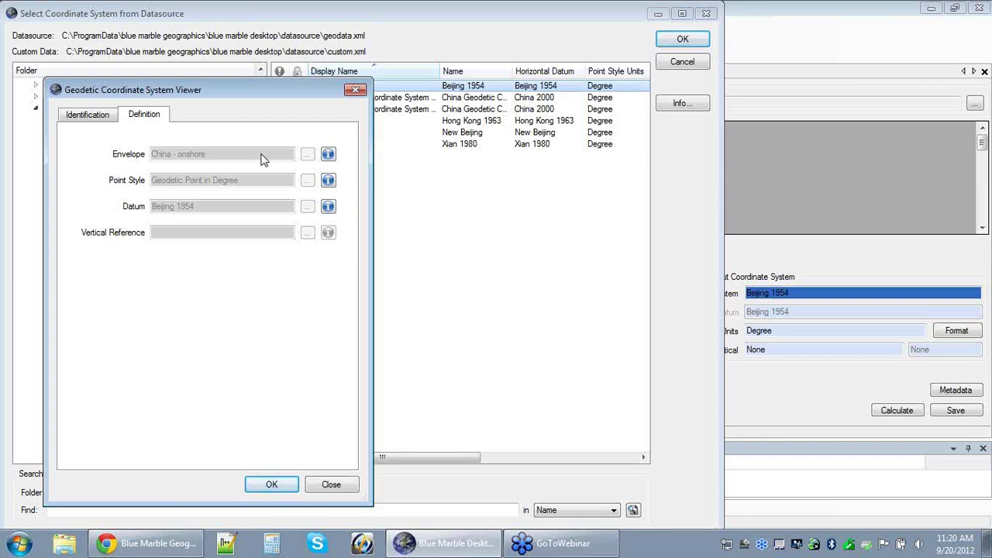
pyautogui.click(82, 119)
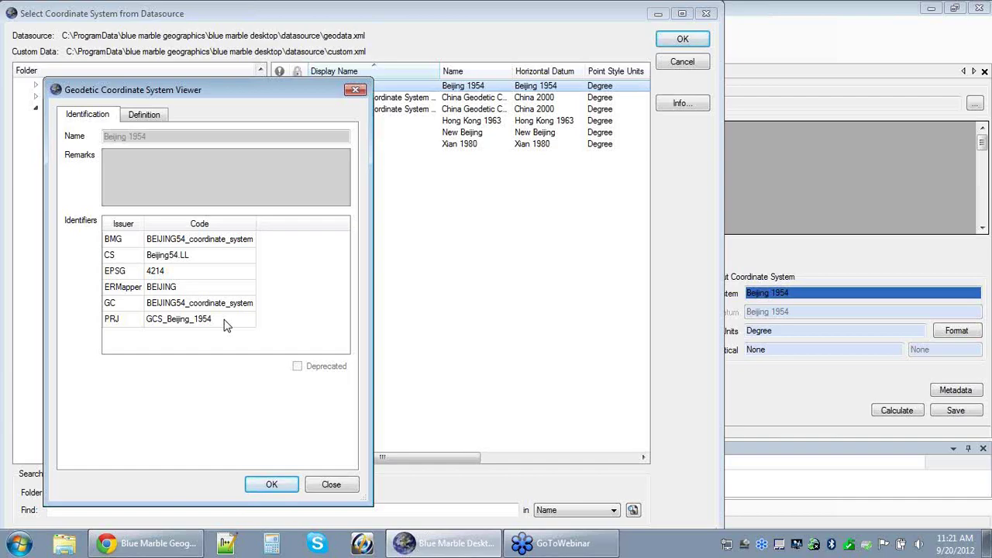
pyautogui.click(355, 90)
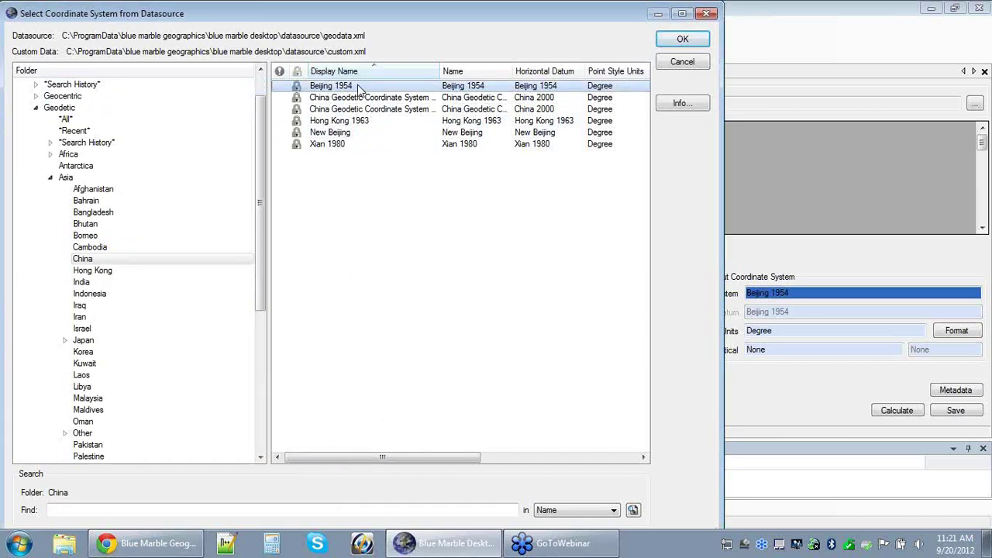
pyautogui.click(682, 39)
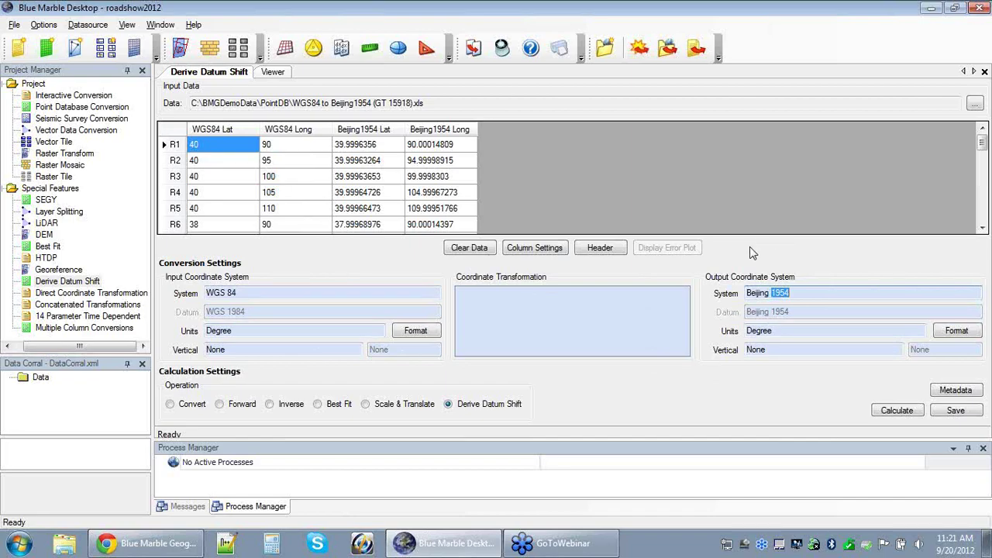
# Step: In the datum shift column settings, map the source latitude to WGS84 Lat and the source longitude to WGS84 Long
pyautogui.click(533, 248)
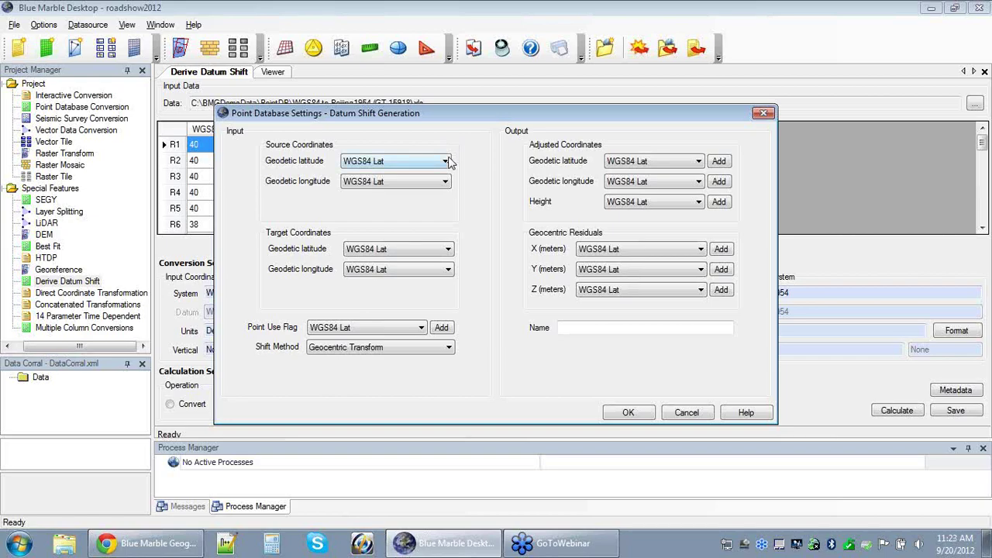
pyautogui.click(447, 161)
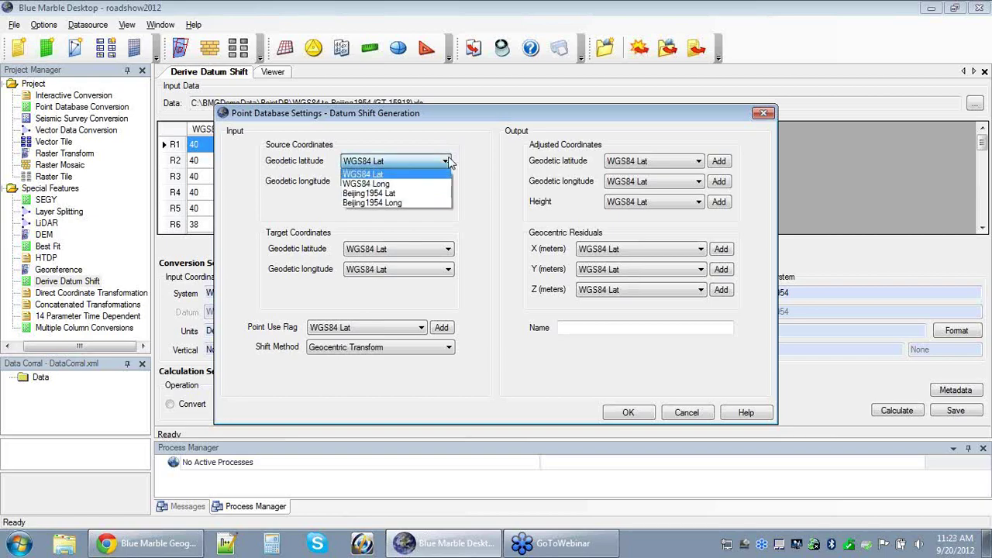
pyautogui.click(397, 177)
pyautogui.moveTo(418, 120); pyautogui.dragTo(428, 156)
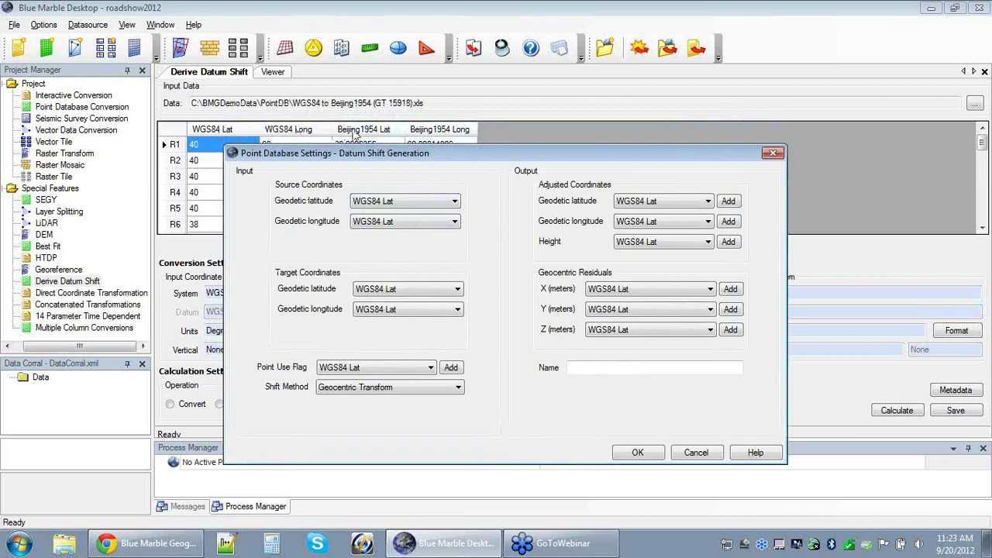
pyautogui.click(454, 222)
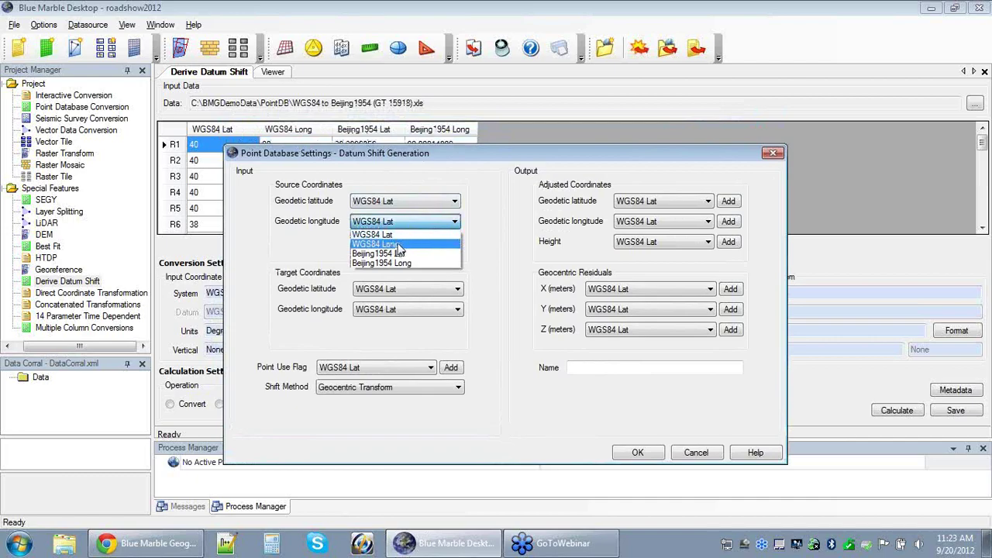
pyautogui.click(398, 245)
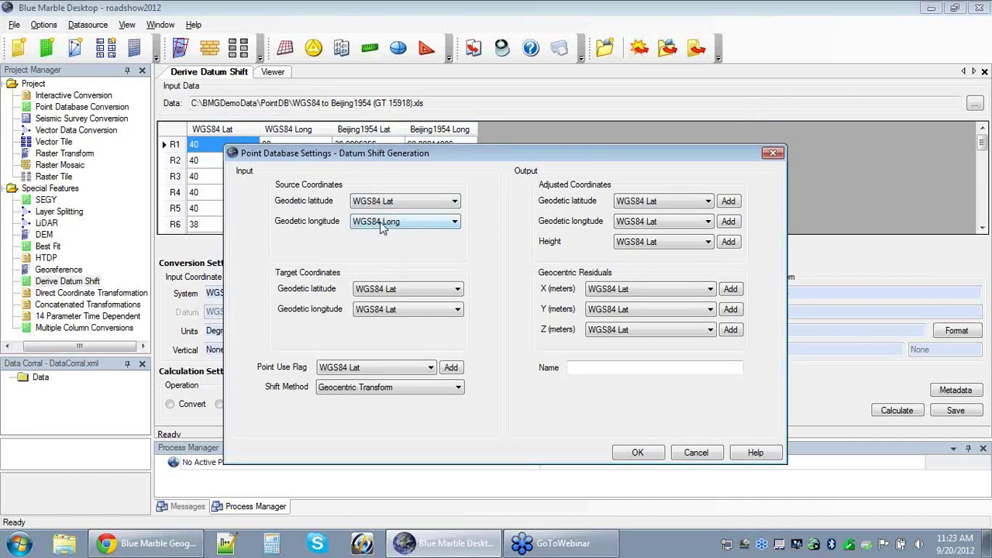
# Step: Map the target latitude to Beijing1954 Lat and the target longitude to Beijing1954 Long
pyautogui.click(458, 291)
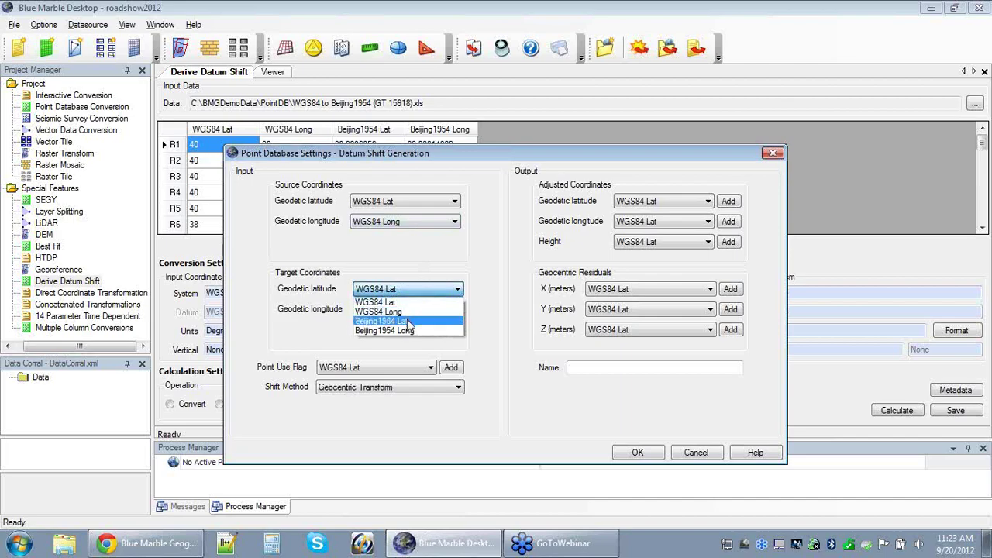
pyautogui.click(409, 322)
pyautogui.click(457, 310)
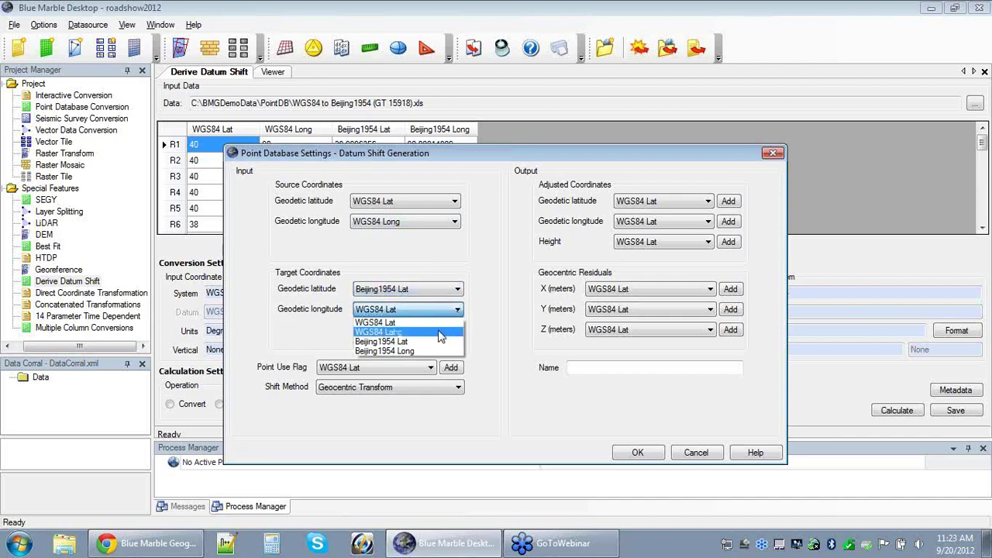
pyautogui.click(411, 352)
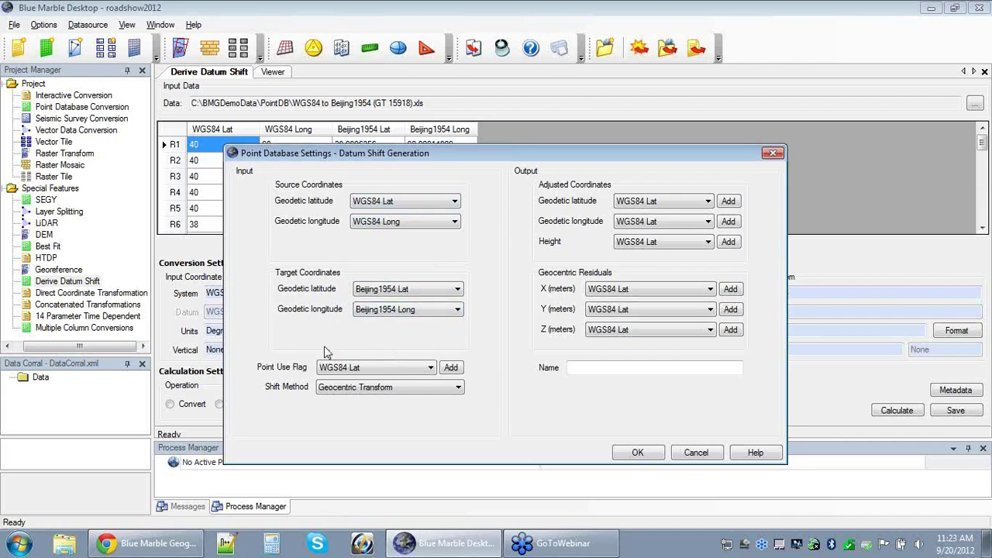
# Step: Add a point use flag column named Pt Use after the last column
pyautogui.click(451, 368)
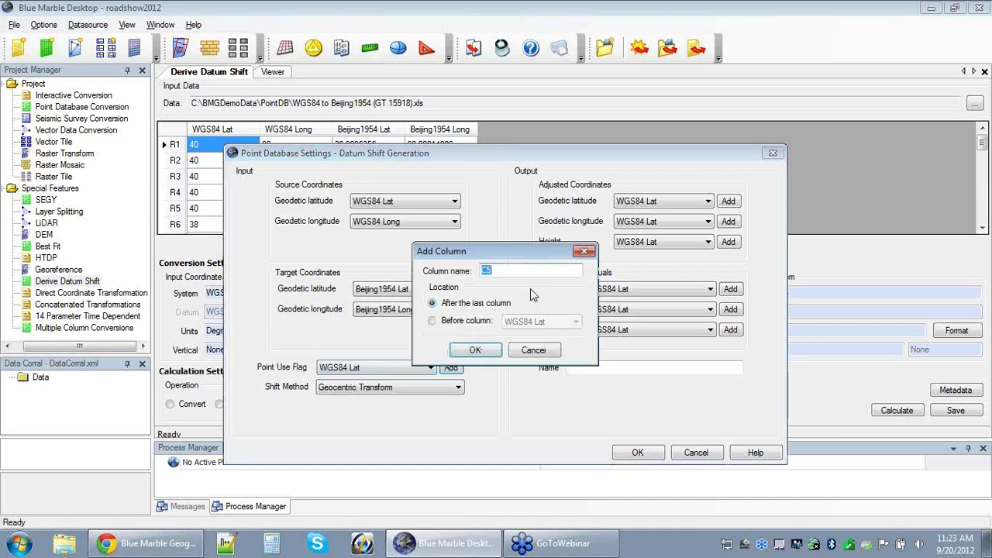
pyautogui.write('P: Use:')
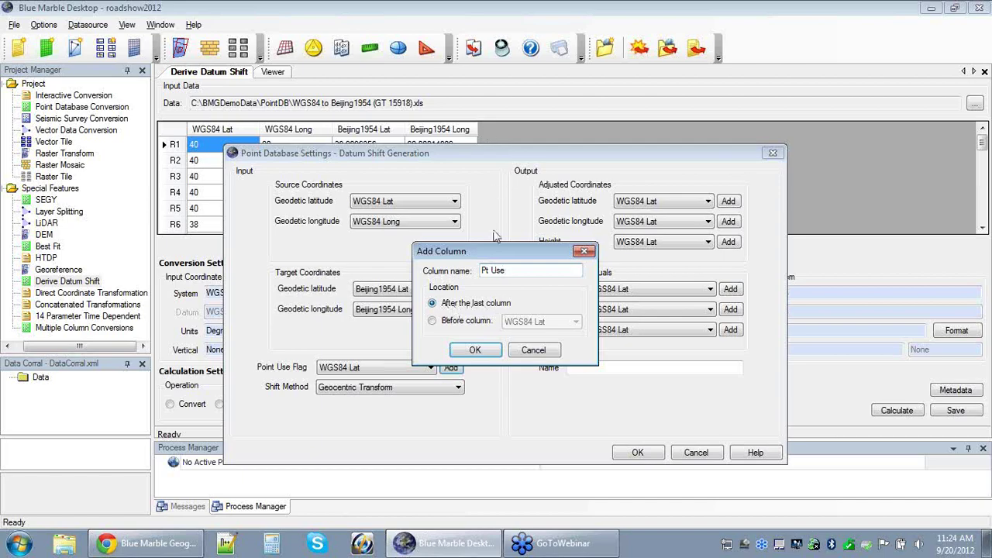
pyautogui.click(475, 351)
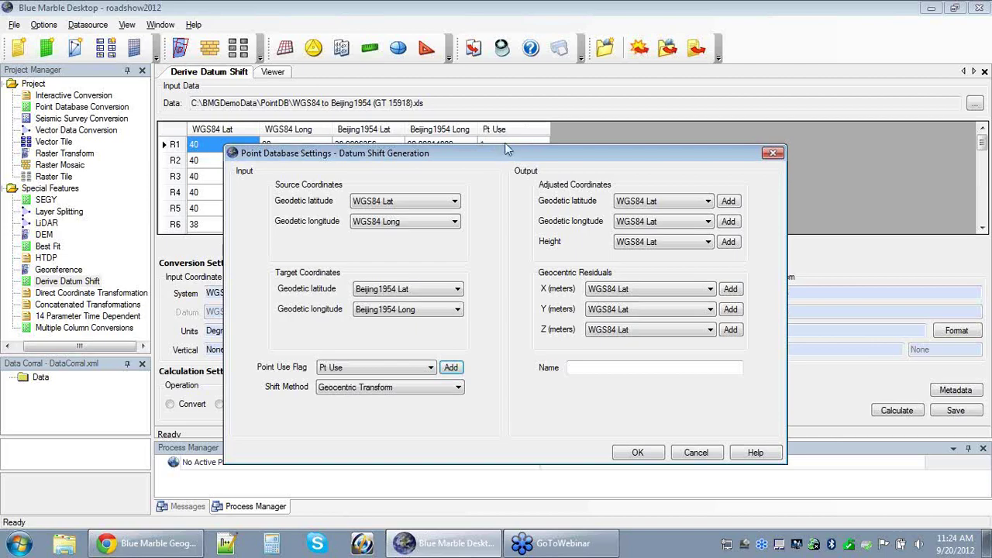
# Step: Choose Geocentric Transform as the shift method for the datum shift generation
pyautogui.click(459, 388)
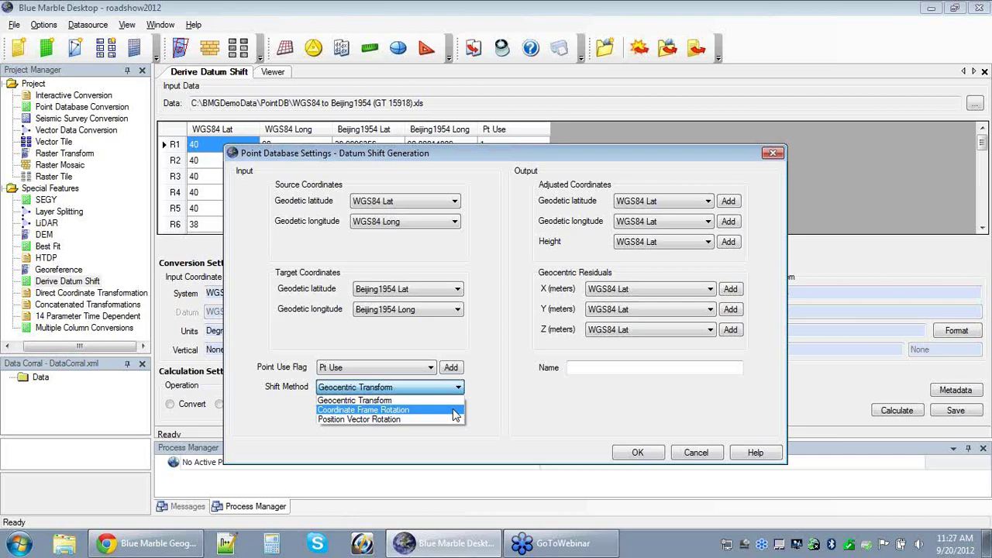
pyautogui.click(449, 400)
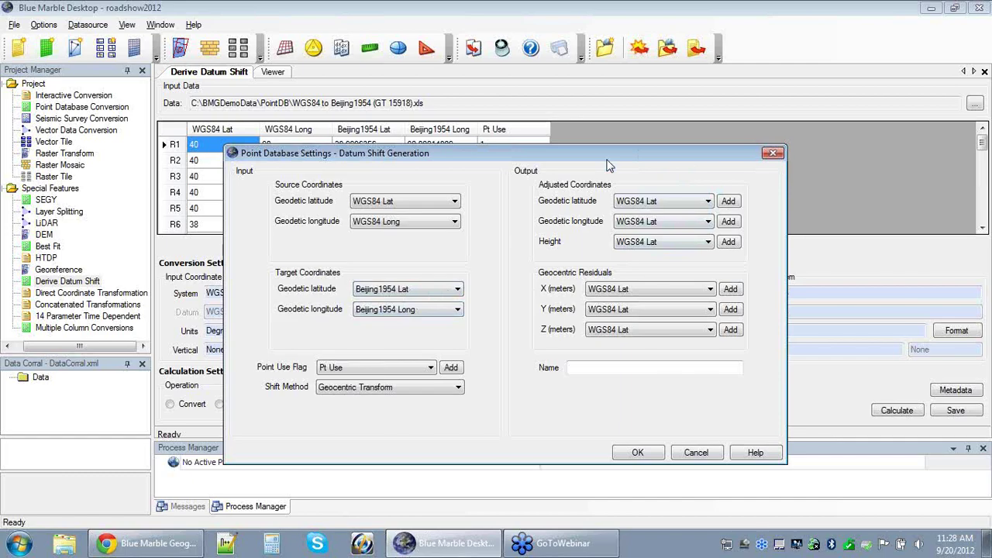
# Step: Add output columns after the last column for the adjusted coordinates, named Calc Lat for latitude and Calc Long for longitude
pyautogui.moveTo(606, 159); pyautogui.dragTo(603, 171)
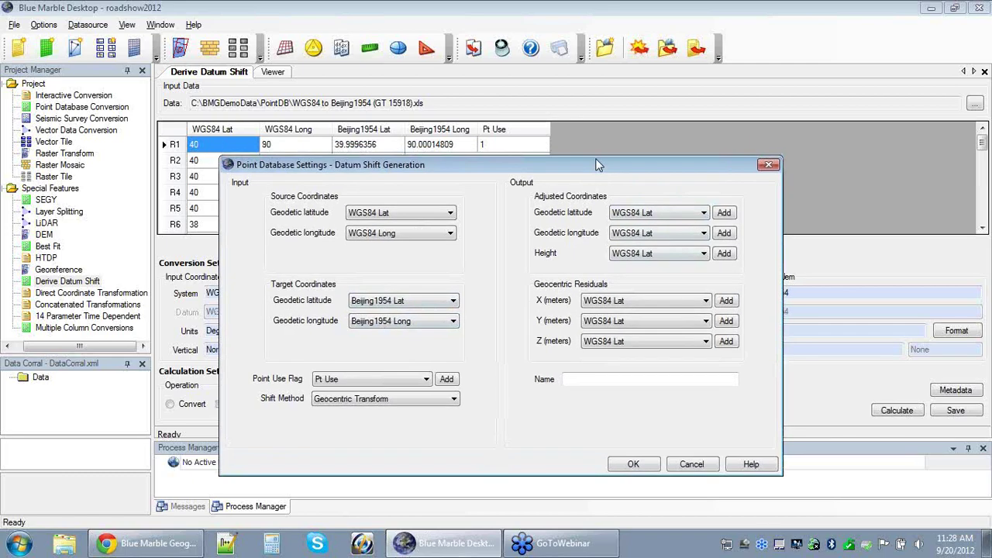
pyautogui.click(724, 212)
pyautogui.write('Calc')
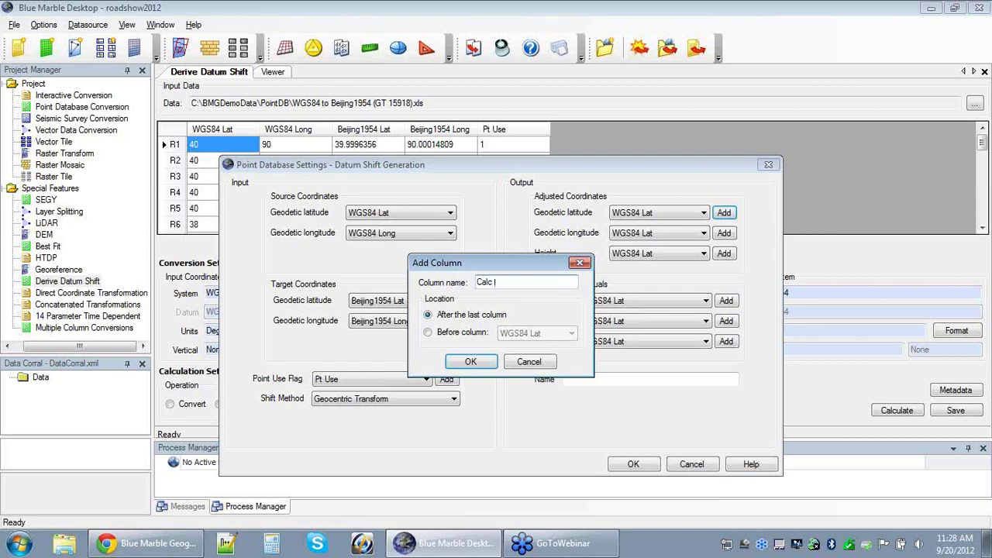
pyautogui.write('Lat')
pyautogui.click(489, 363)
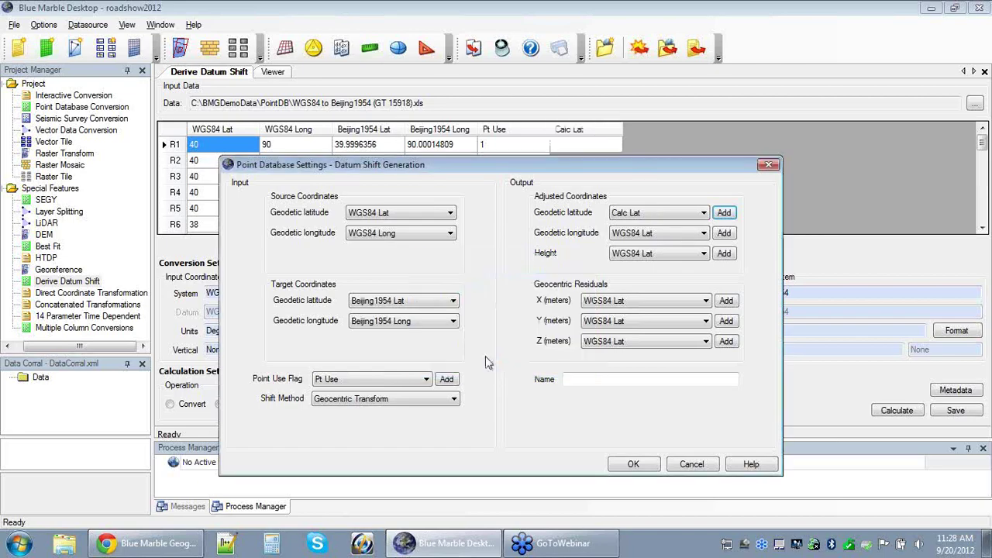
pyautogui.click(724, 234)
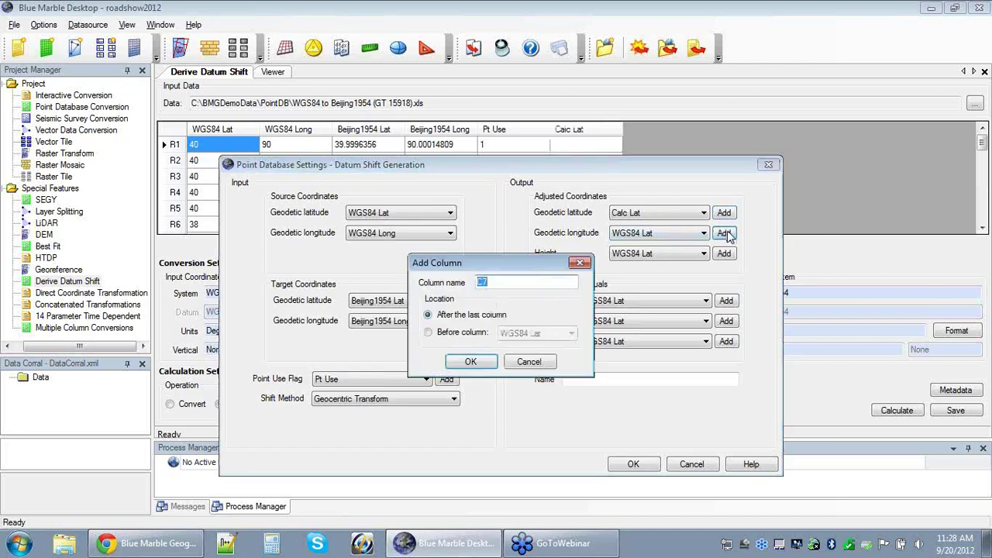
pyautogui.write('Calc Long')
pyautogui.click(478, 364)
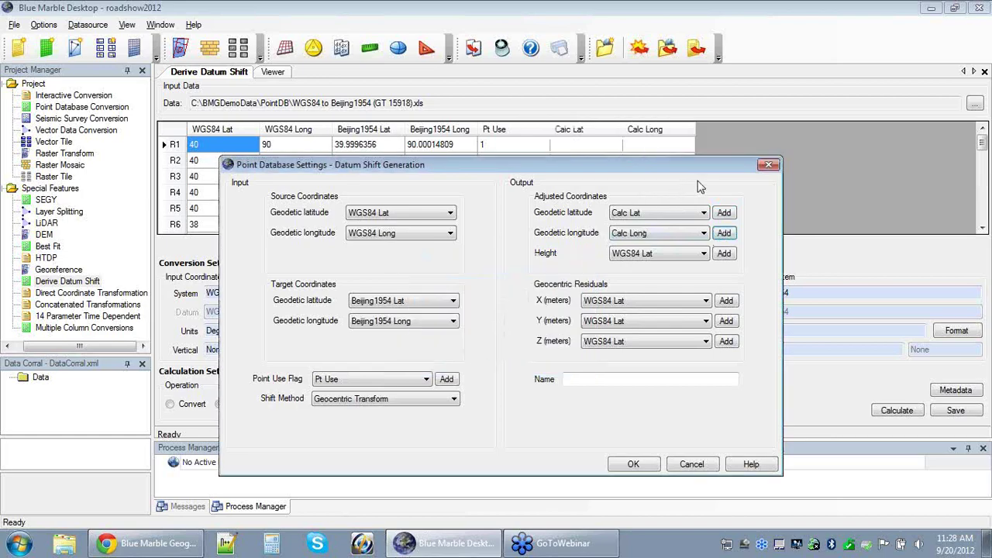
# Step: Add an output column named Calc Height after the last column for the adjusted height
pyautogui.click(703, 254)
pyautogui.click(724, 255)
pyautogui.click(725, 255)
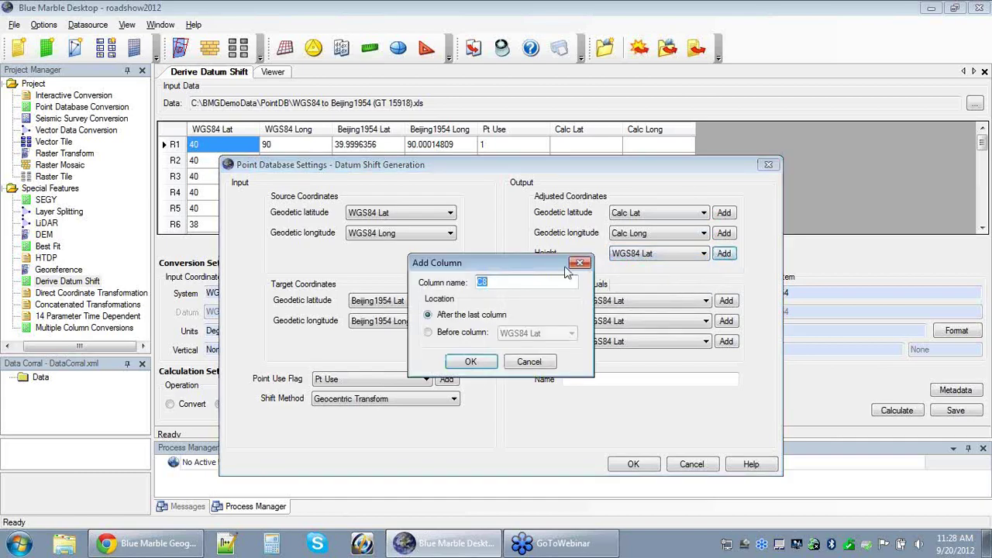
pyautogui.moveTo(540, 265); pyautogui.dragTo(541, 256)
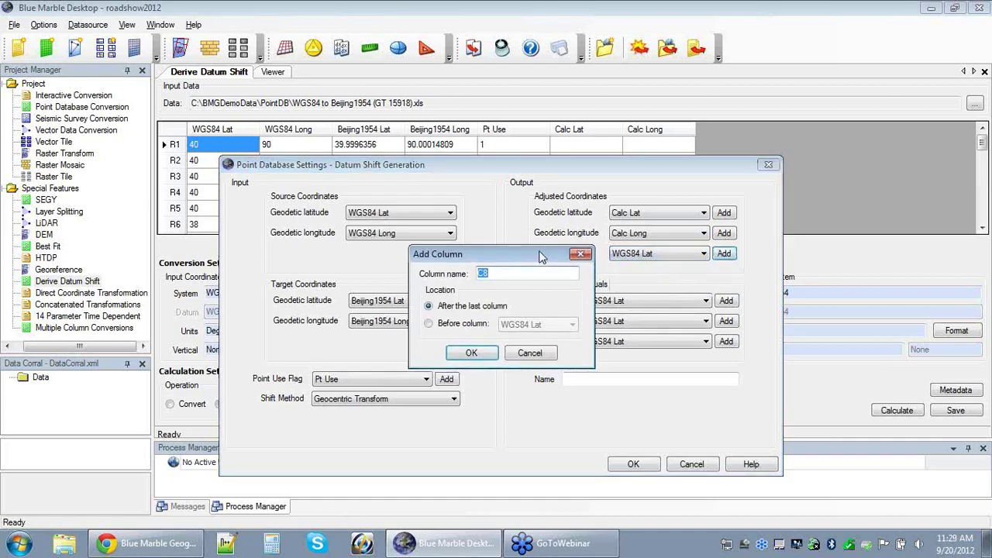
pyautogui.write('Calc Height')
pyautogui.click(471, 353)
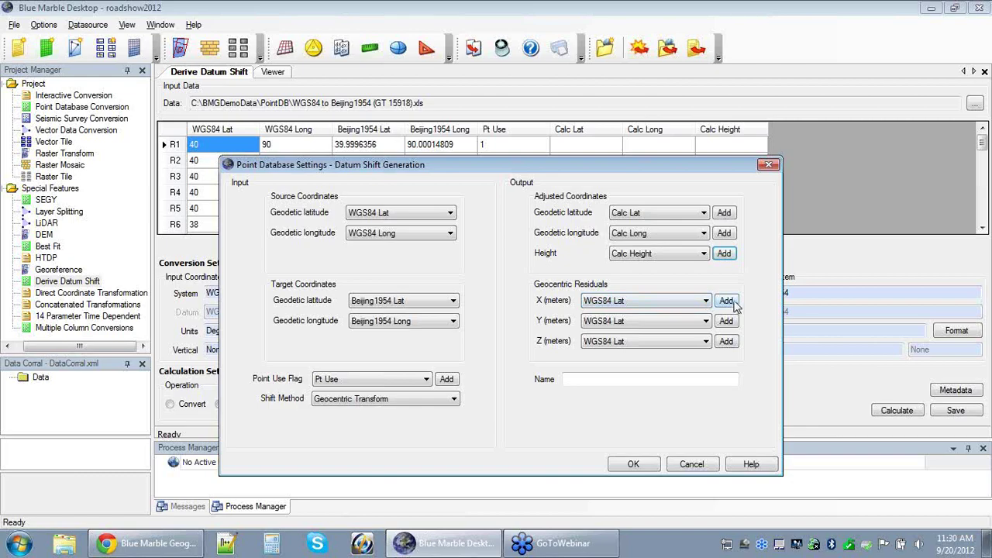
# Step: Add geocentric residual columns named X Err, Y Err and Z Err after the last column for the X, Y and Z residuals
pyautogui.click(733, 305)
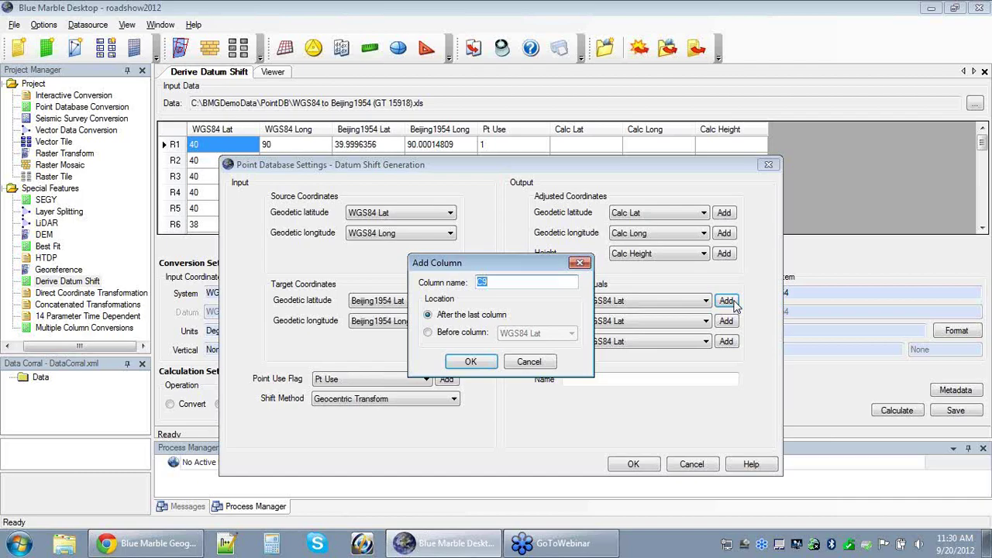
pyautogui.write('X Err')
pyautogui.click(470, 361)
pyautogui.click(725, 321)
pyautogui.write('Y')
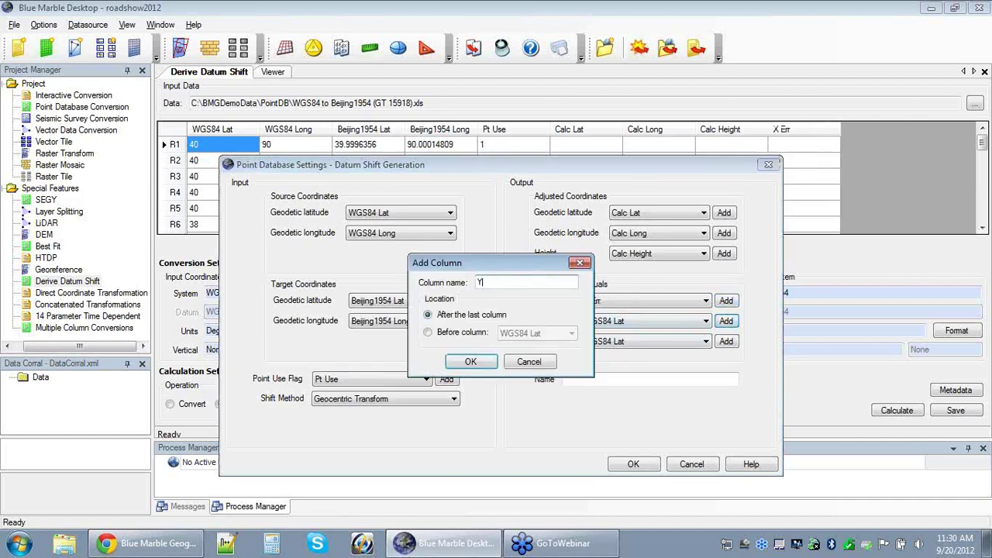
pyautogui.write(' Err')
pyautogui.click(471, 362)
pyautogui.click(725, 342)
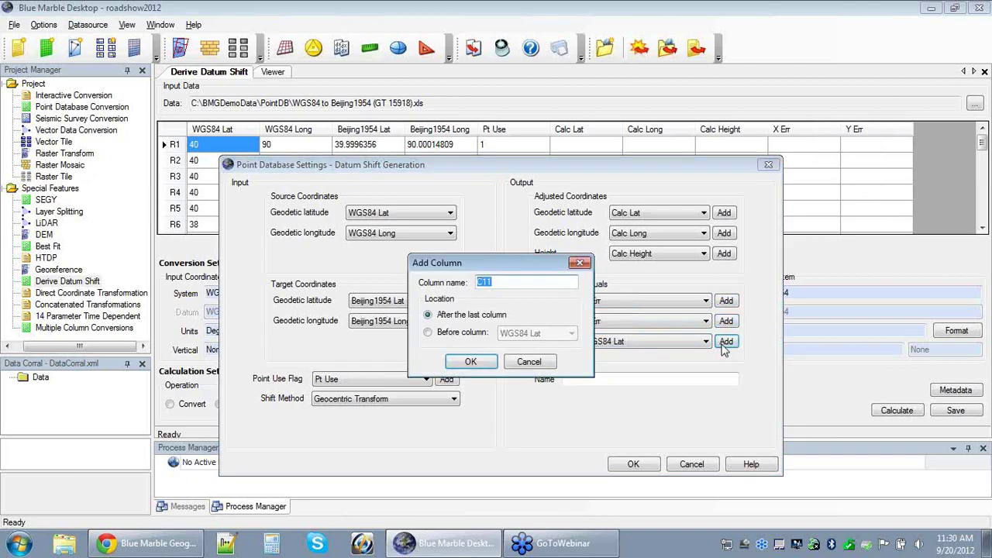
pyautogui.write('Z Err')
pyautogui.click(464, 361)
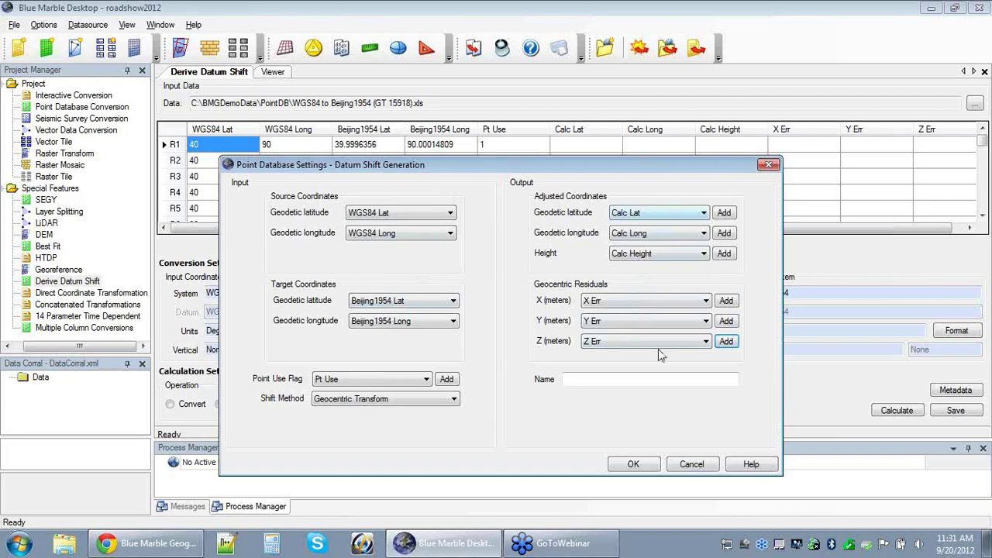
# Step: Accept the datum shift column settings and calculate the shift, reviewing the residuals in the point table
pyautogui.click(633, 464)
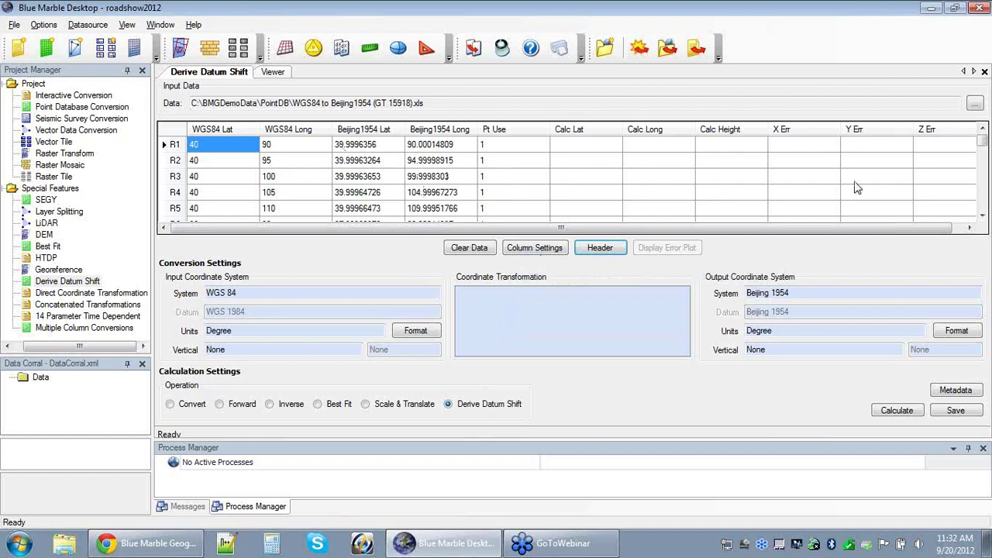
pyautogui.click(918, 413)
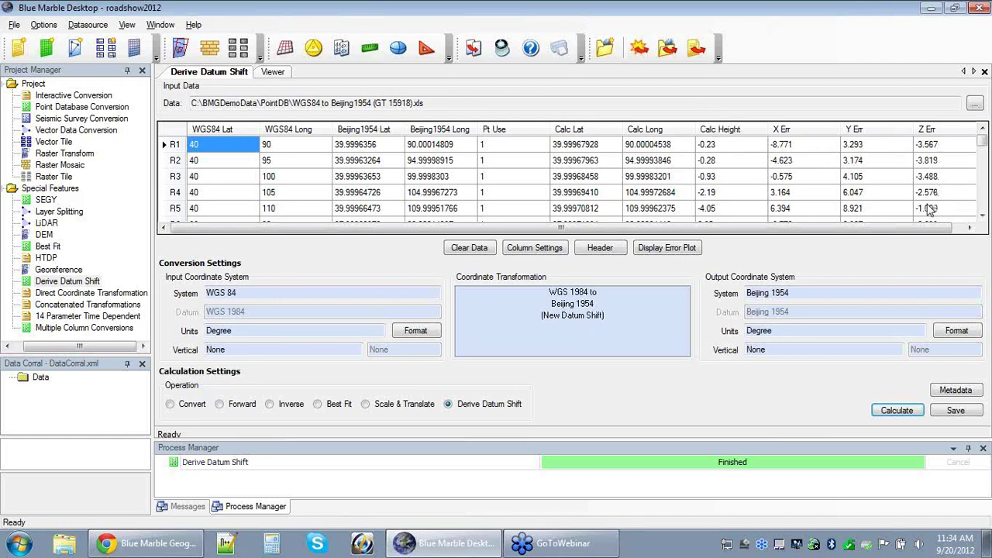
pyautogui.doubleClick(982, 217)
pyautogui.click(982, 217)
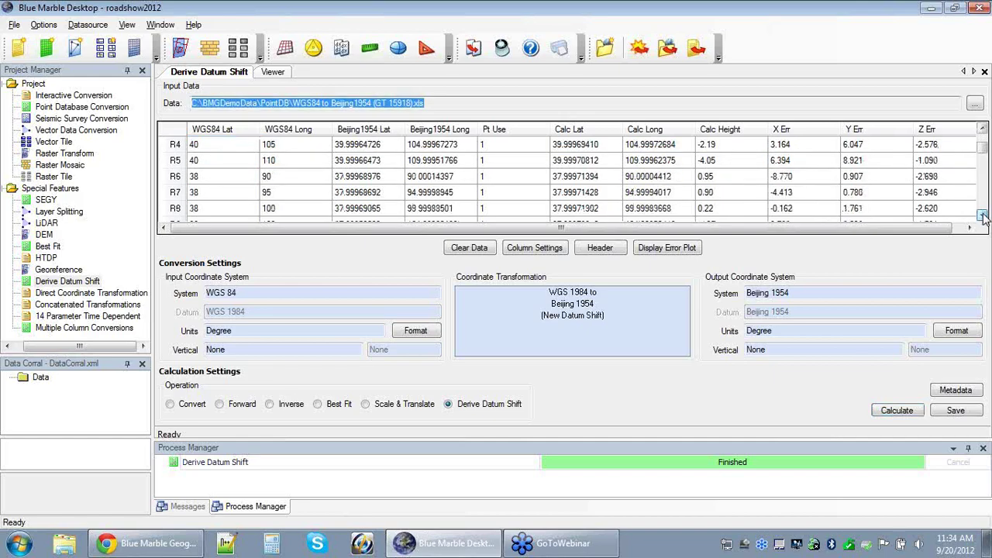
pyautogui.click(901, 179)
pyautogui.scroll(1, 898, 181)
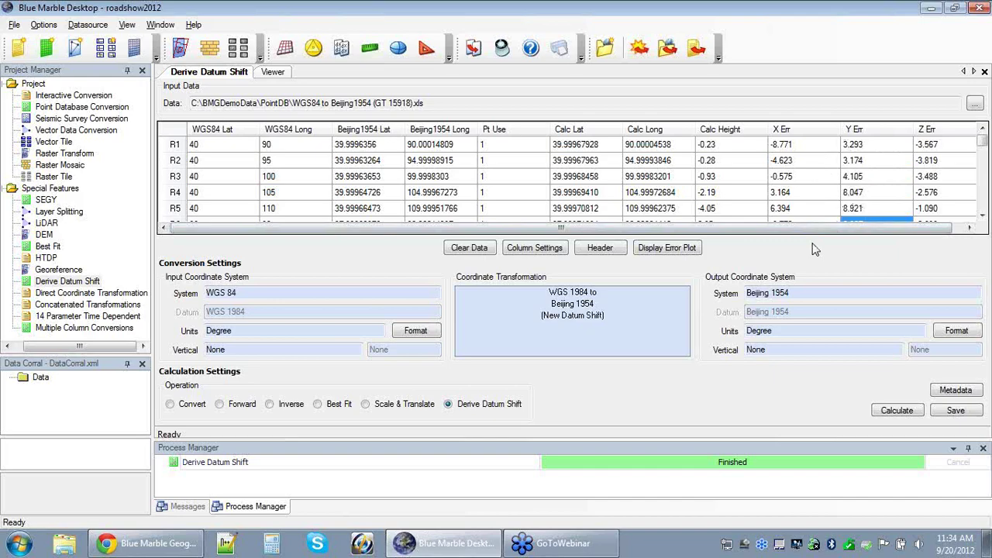
# Step: Display the error plot and examine its overall error statistics and the details of point R1
pyautogui.click(665, 248)
pyautogui.moveTo(519, 68); pyautogui.dragTo(546, 33)
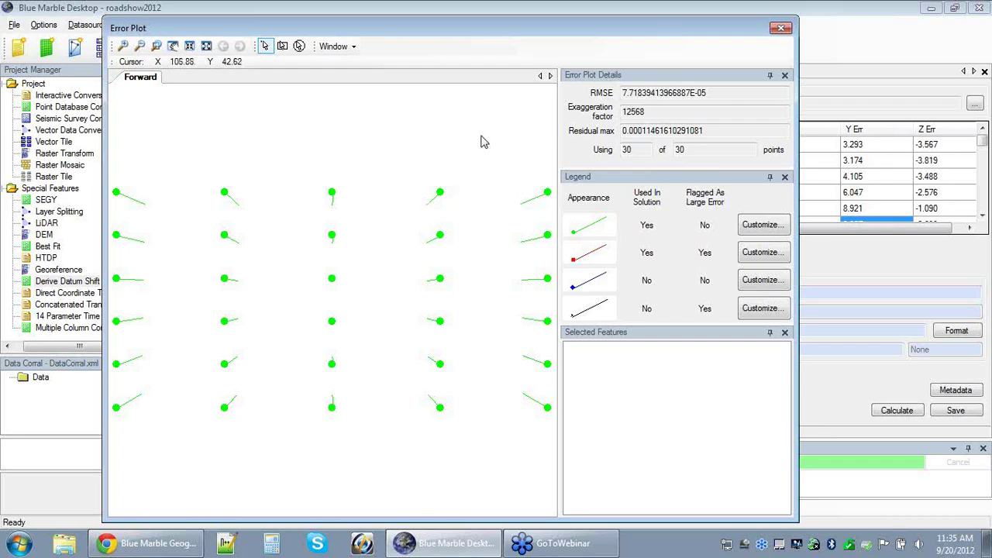
pyautogui.click(719, 91)
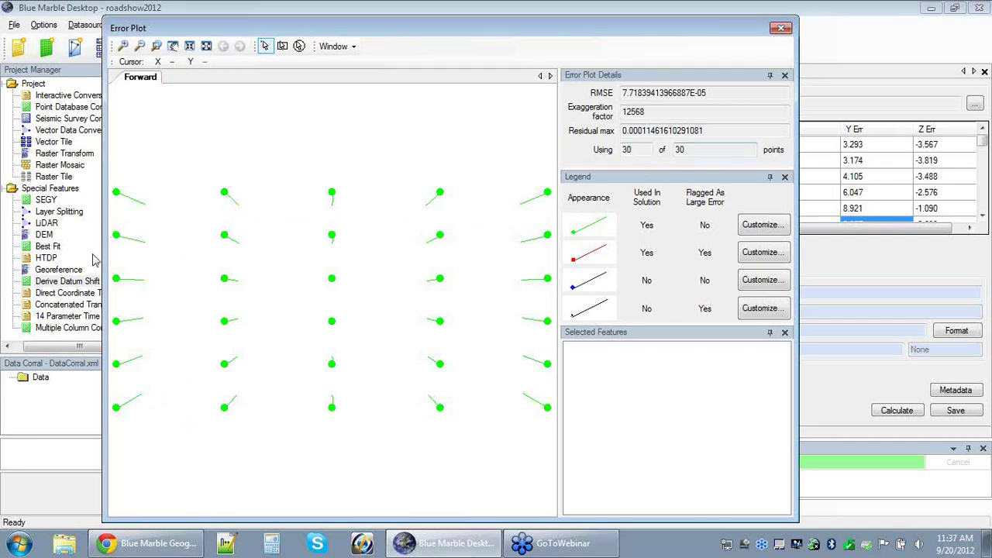
pyautogui.click(118, 196)
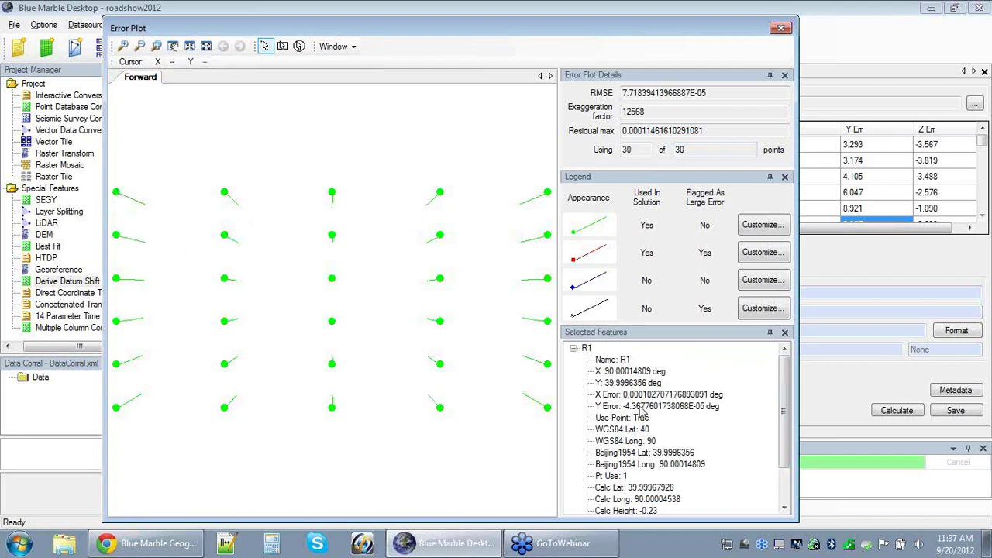
pyautogui.moveTo(786, 413); pyautogui.dragTo(785, 435)
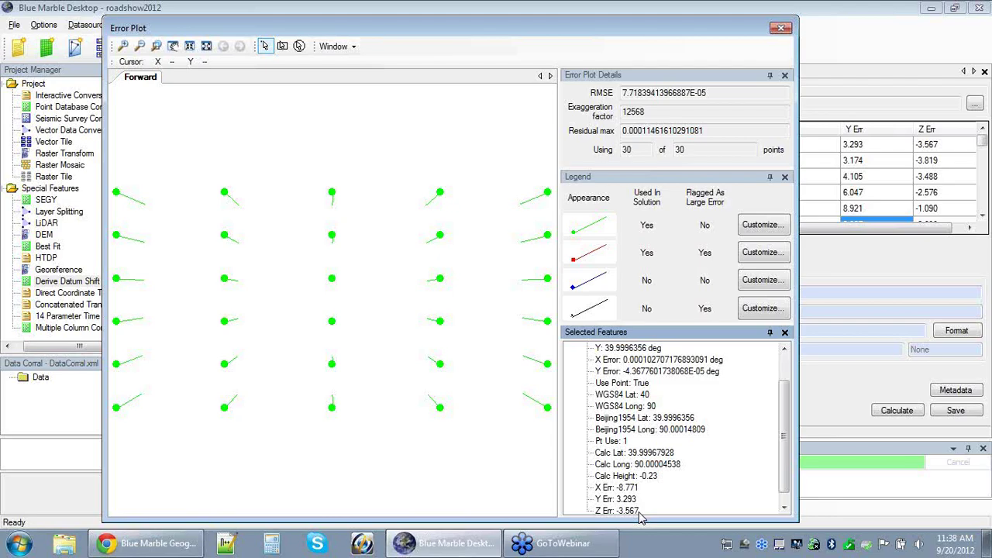
pyautogui.click(781, 30)
# Step: Set the WGS84 Long value of point R1 to 90.2 and recalculate the datum shift
pyautogui.doubleClick(281, 144)
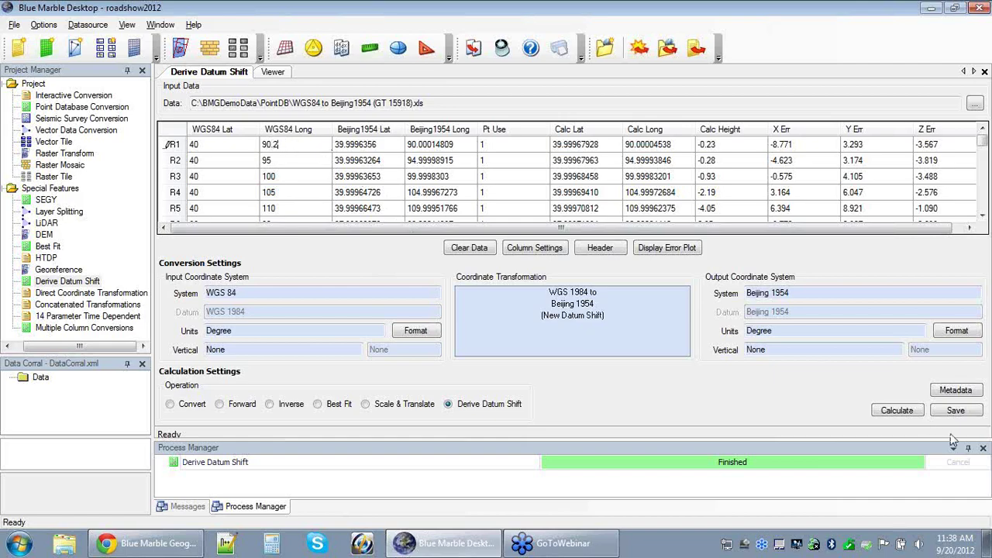
pyautogui.click(901, 411)
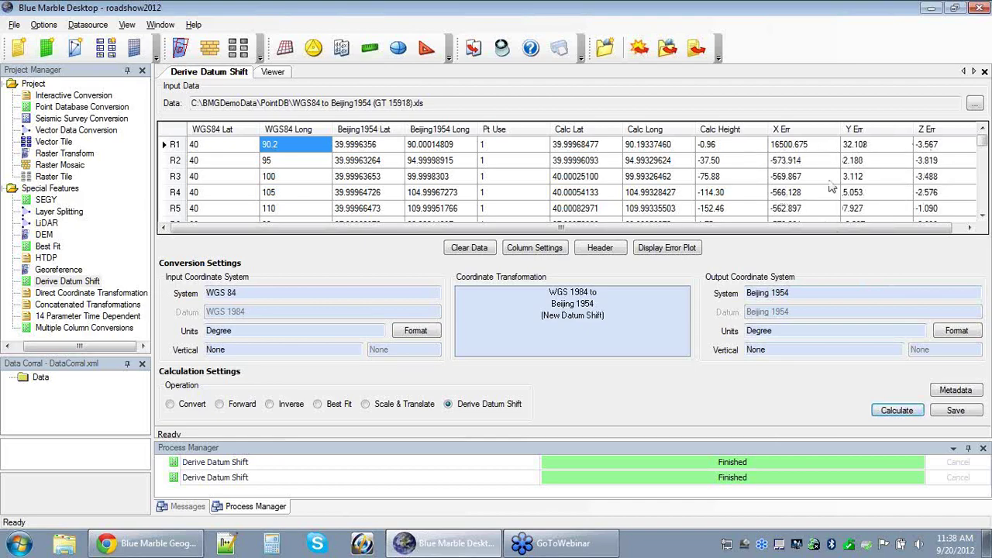
# Step: Examine the error plot of the recalculated shift, including its exaggeration factor and the full error details of point R1
pyautogui.click(665, 249)
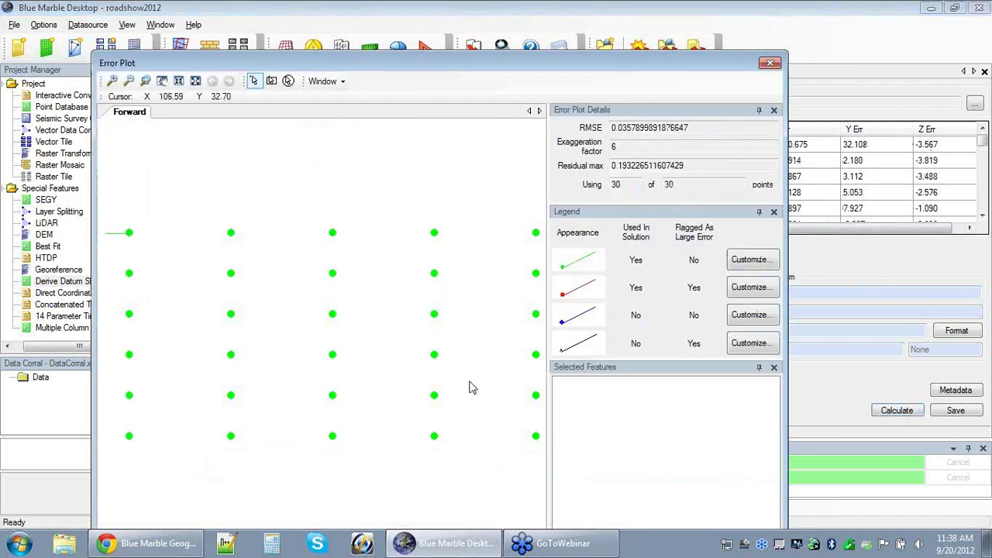
pyautogui.click(615, 146)
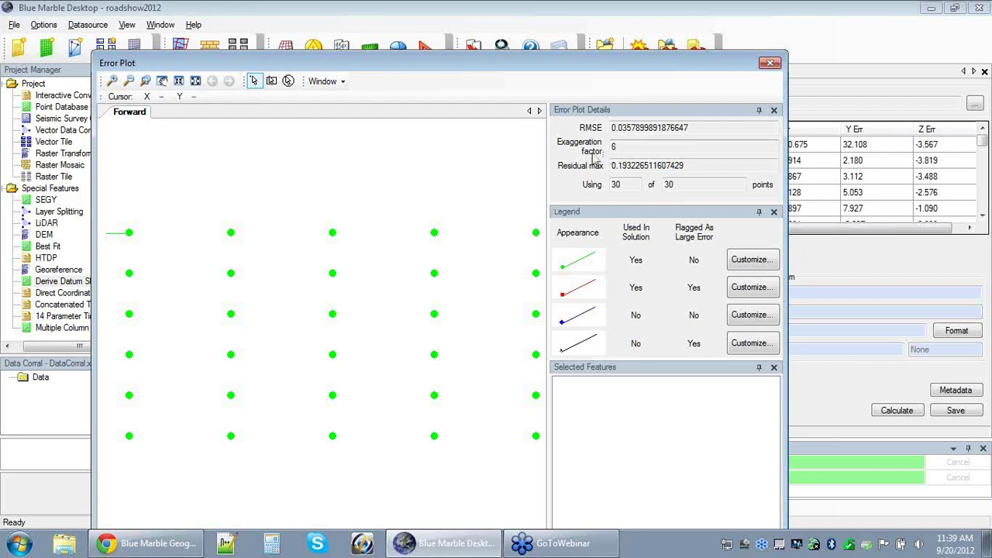
pyautogui.click(129, 235)
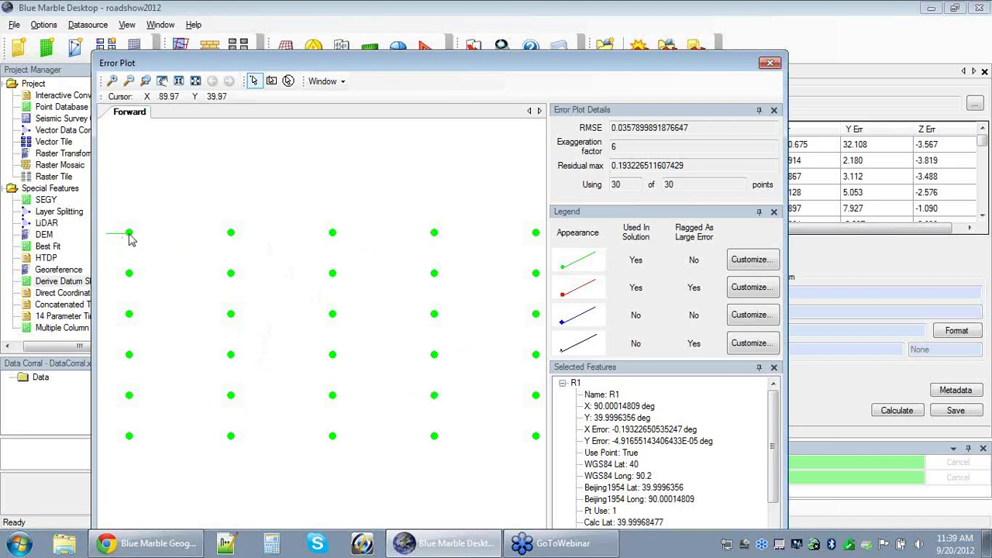
pyautogui.scroll(-2, 729, 486)
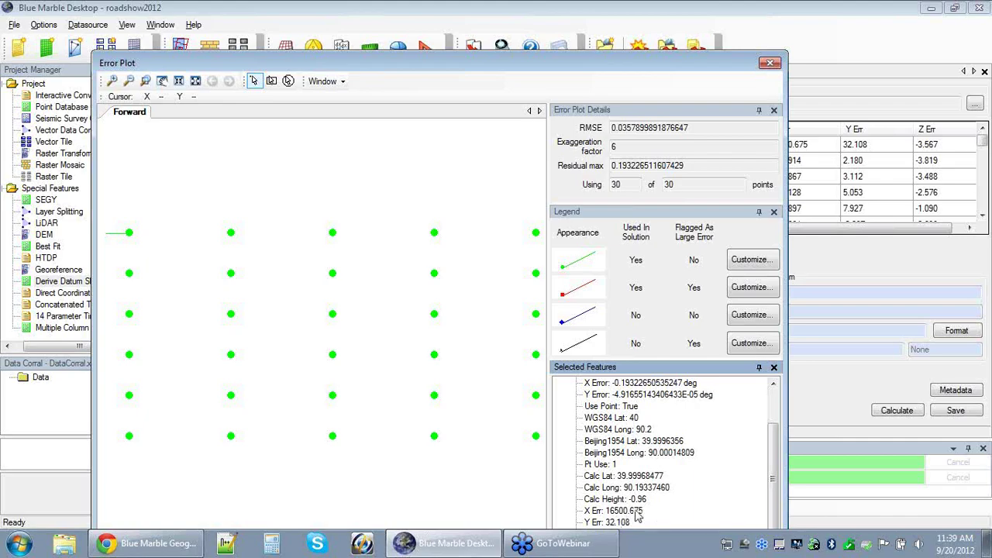
pyautogui.moveTo(582, 67); pyautogui.dragTo(584, 37)
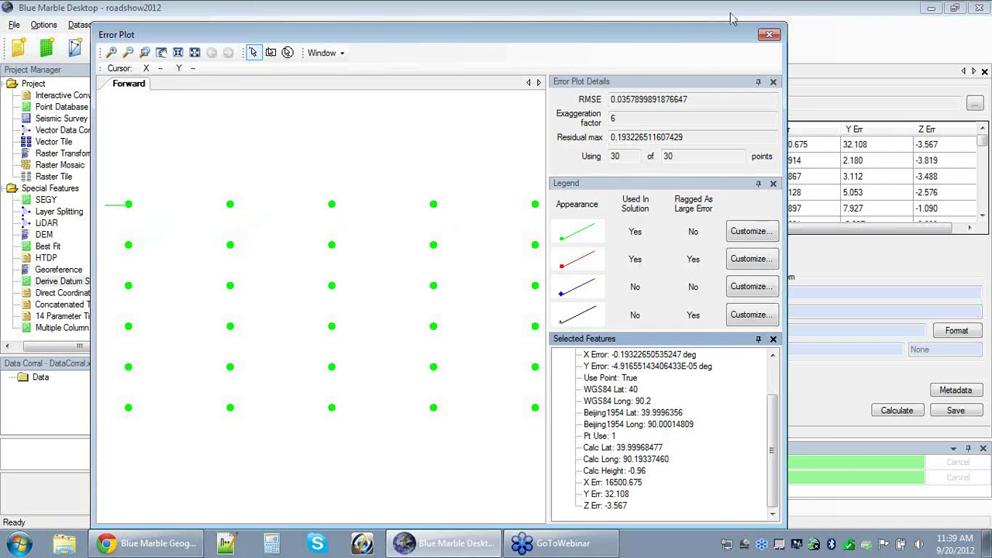
pyautogui.click(769, 37)
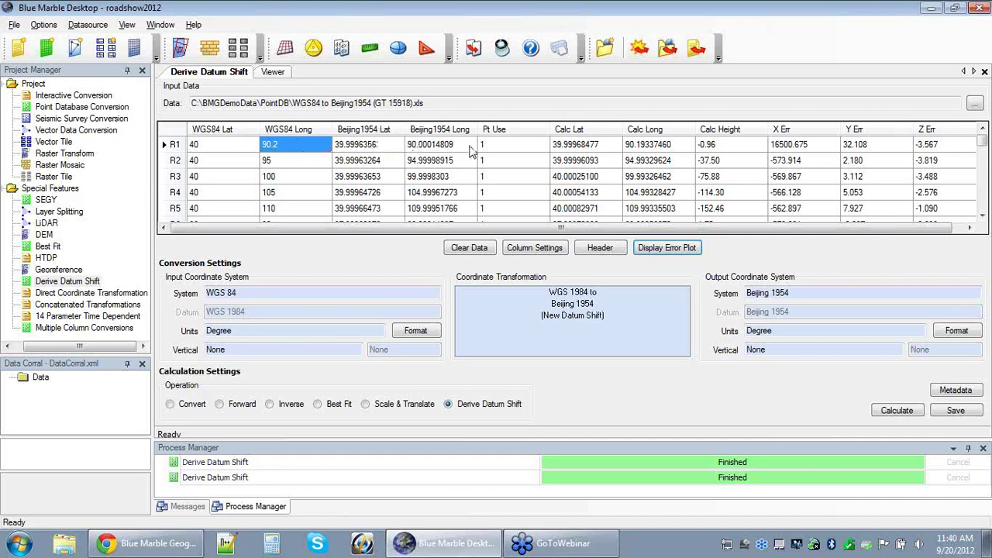
# Step: Exclude point R1 from the solution with a Pt Use value of 0 and check the recalculated shift in the error plot
pyautogui.click(497, 150)
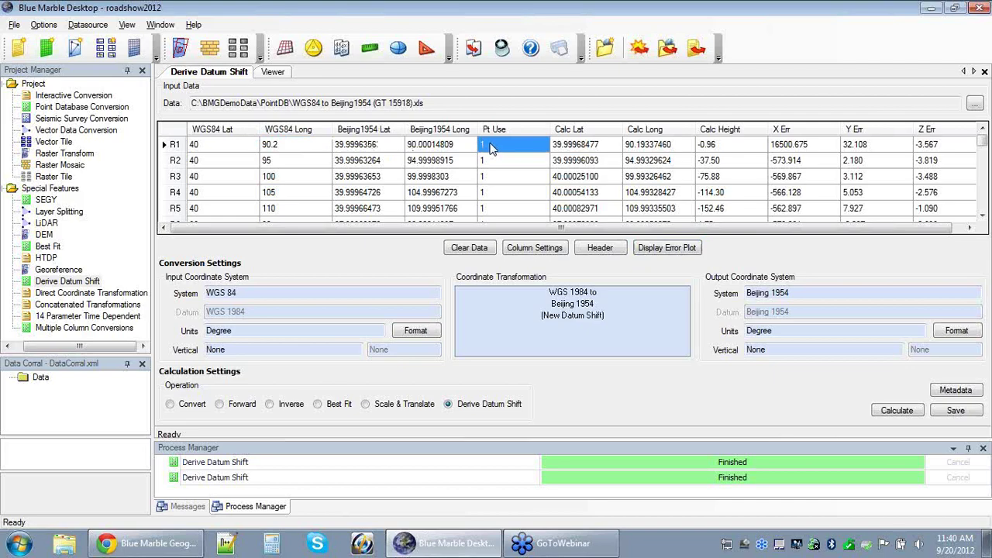
pyautogui.click(489, 148)
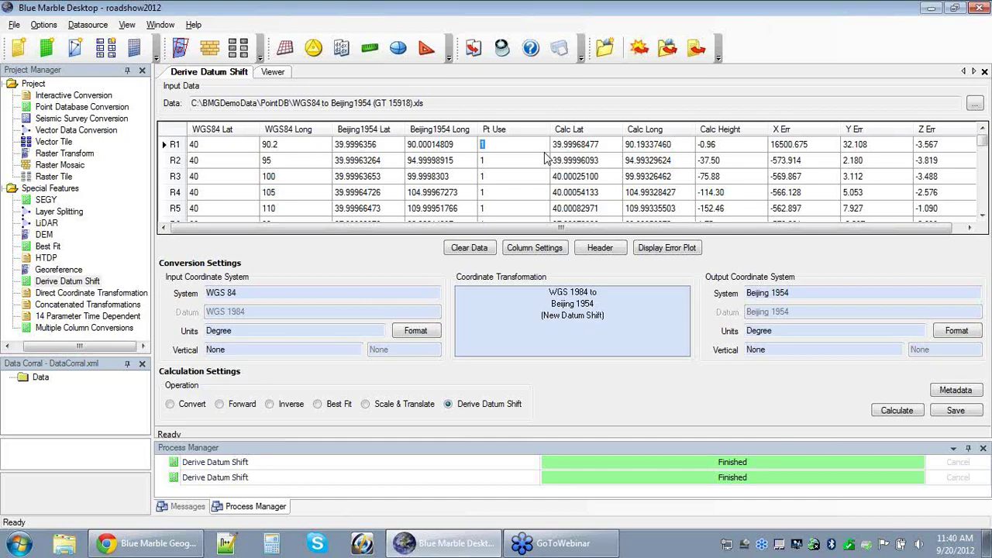
pyautogui.write('0')
pyautogui.click(899, 412)
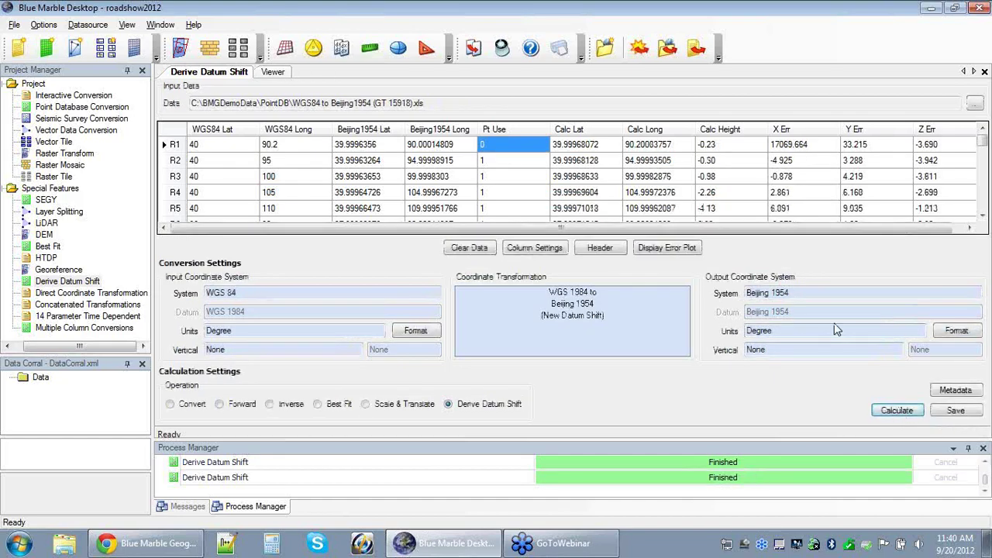
pyautogui.click(687, 249)
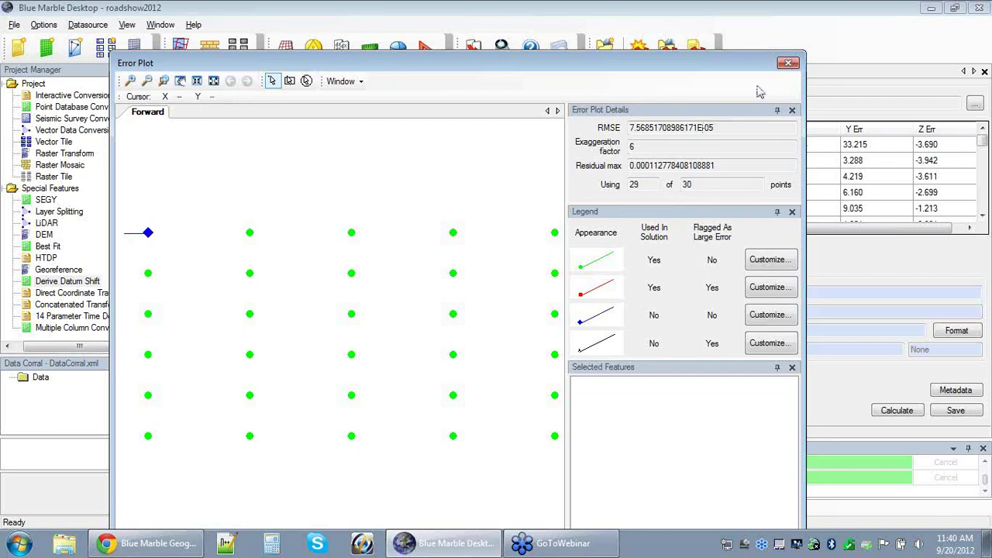
pyautogui.click(787, 63)
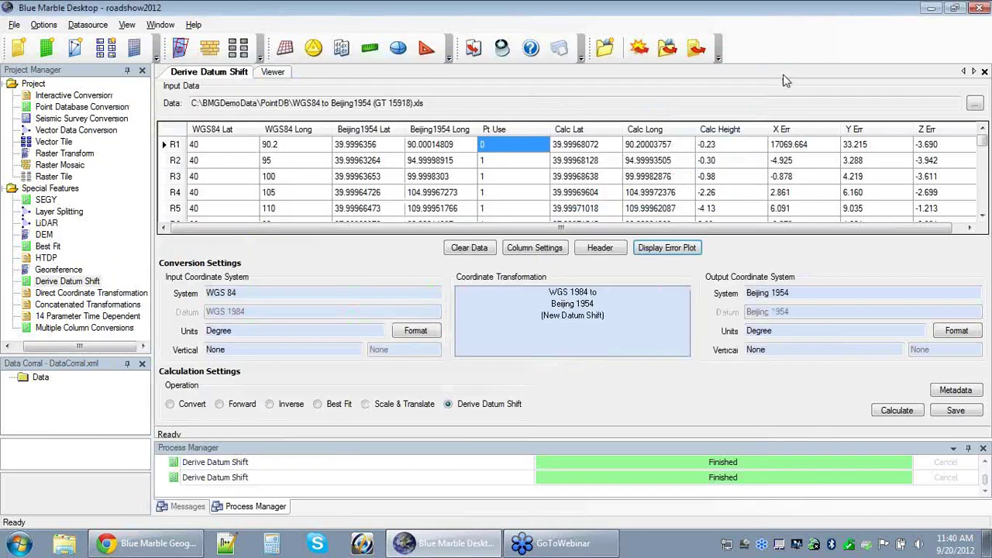
# Step: Restore point R1 with a WGS84 Long value of 90 and a Pt Use value of 1, and recalculate the datum shift
pyautogui.click(286, 146)
pyautogui.click(285, 145)
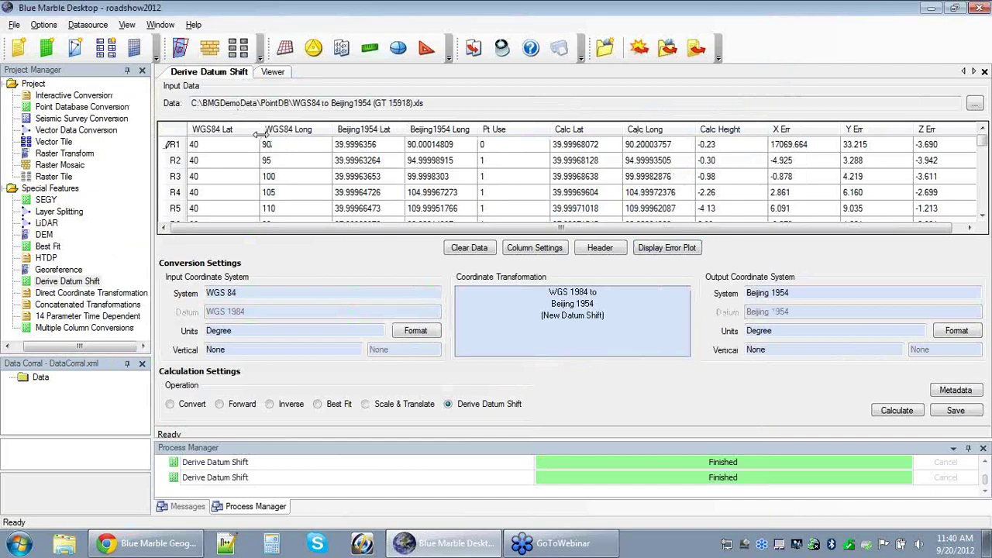
pyautogui.click(487, 150)
pyautogui.click(482, 147)
pyautogui.write('1')
pyautogui.click(901, 410)
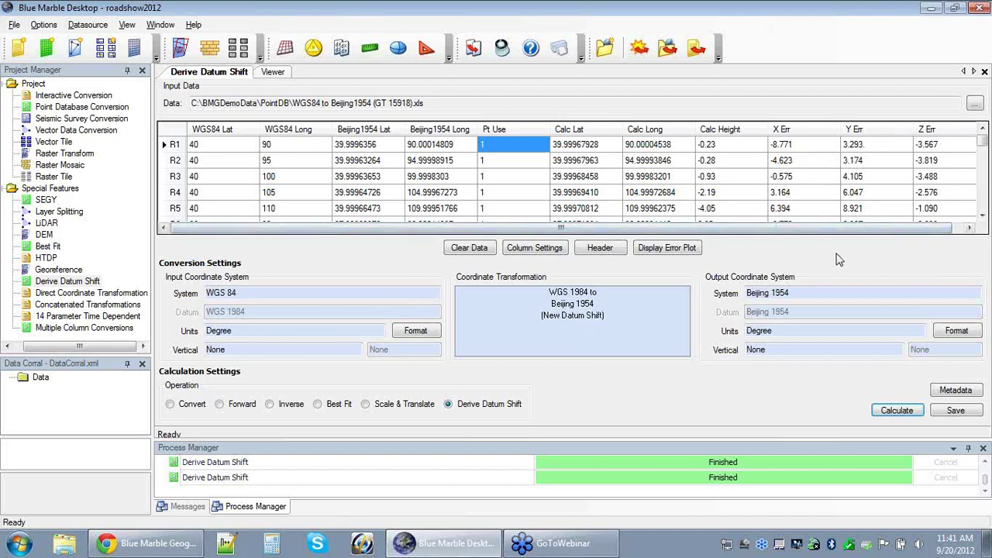
# Step: Display the error plot of the recalculated shift and review its RMSE, exaggeration factor and maximum residual
pyautogui.click(693, 248)
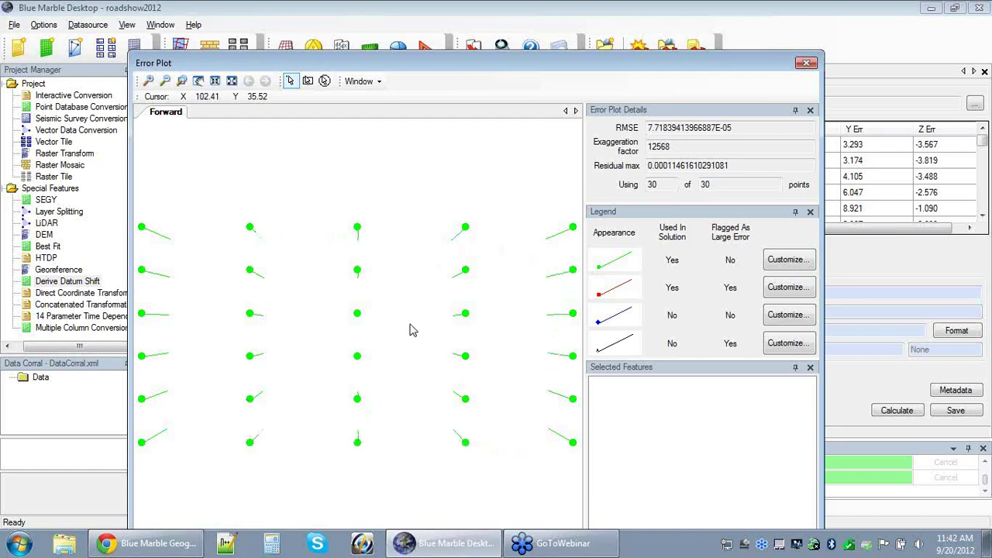
pyautogui.moveTo(587, 65); pyautogui.dragTo(590, 32)
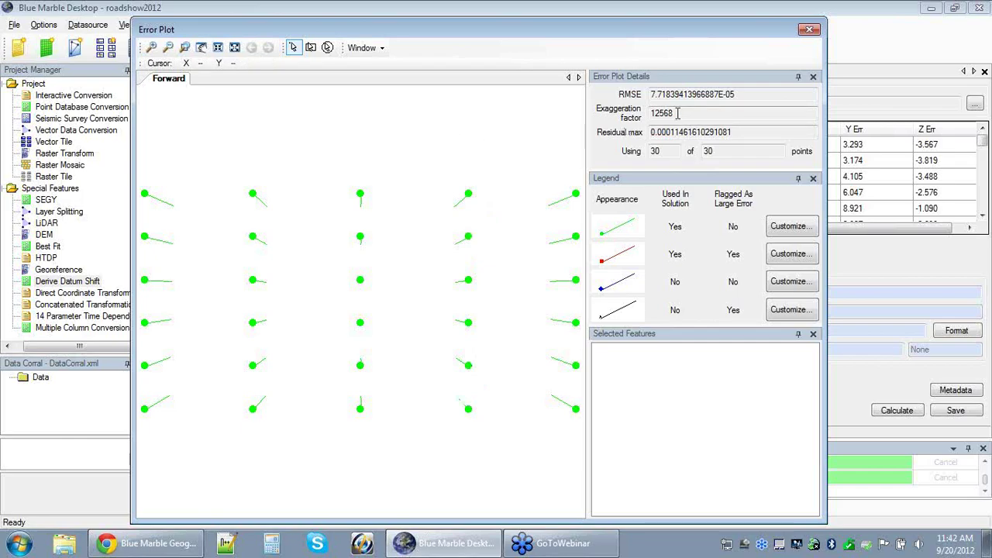
pyautogui.click(760, 94)
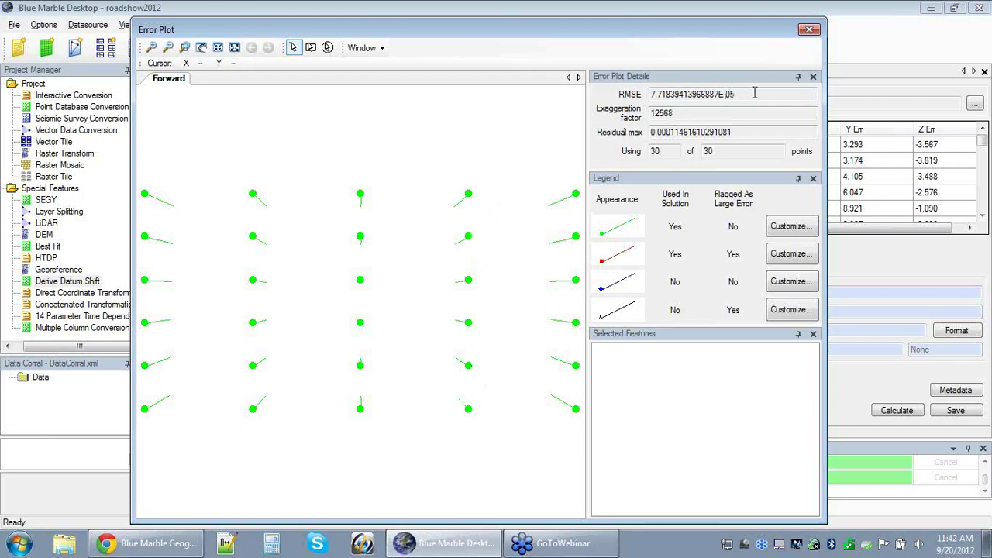
pyautogui.click(745, 133)
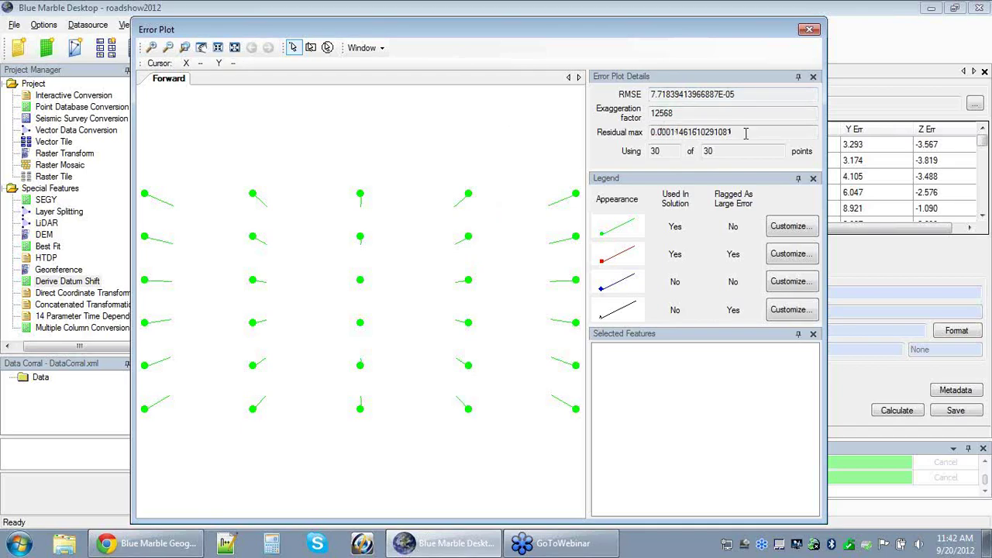
pyautogui.click(809, 29)
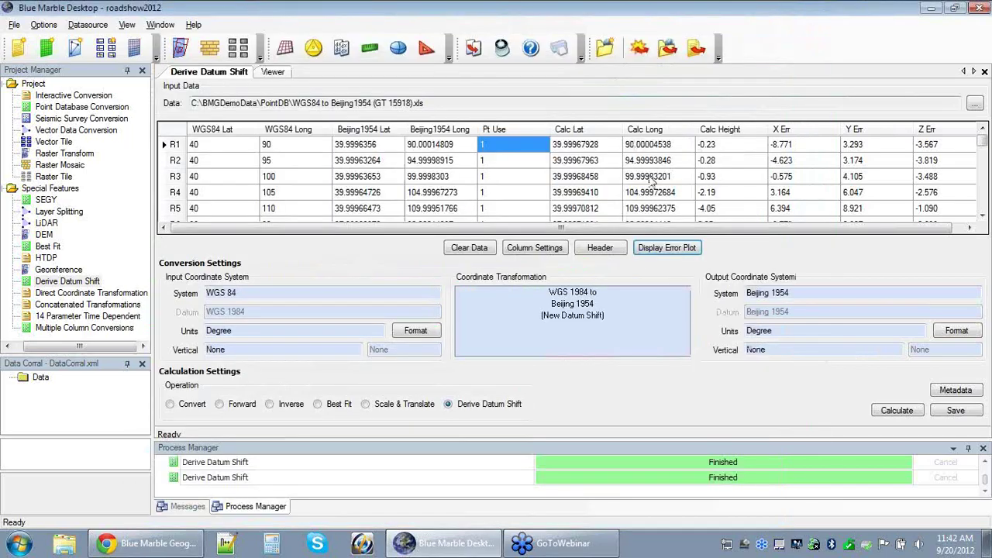
# Step: View the details of the derived WGS 1984 to Beijing 1954 transformation, checking its definition parameters and identification remarks
pyautogui.rightClick(641, 303)
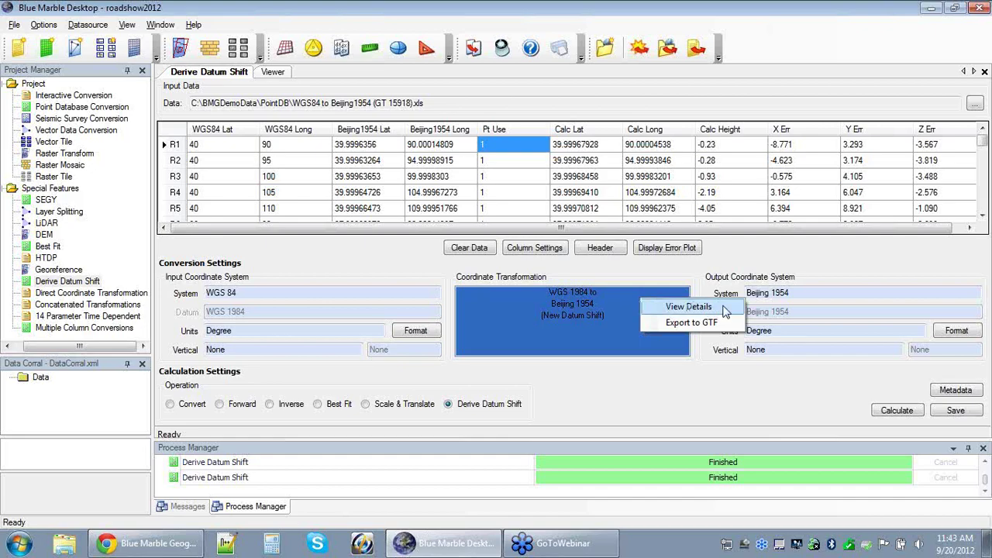
pyautogui.click(688, 307)
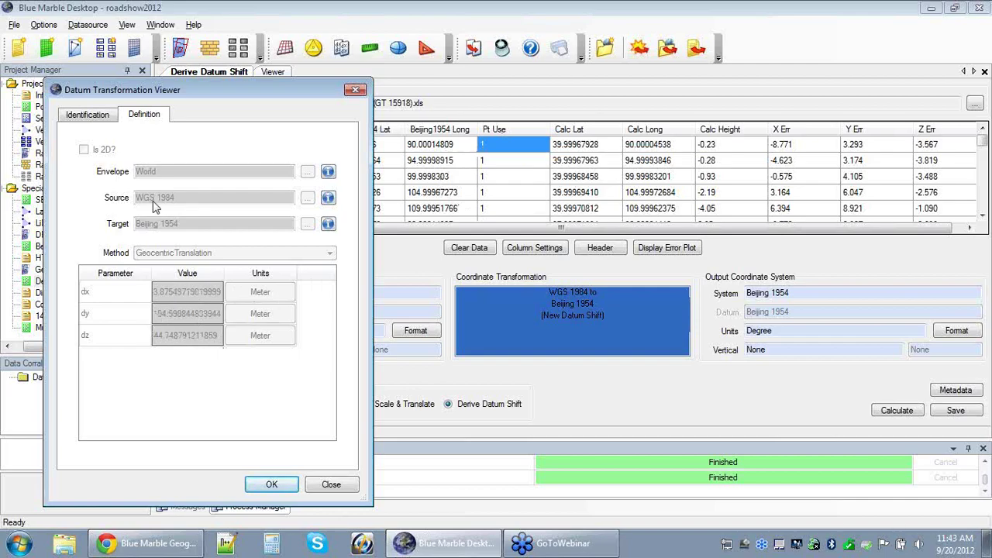
pyautogui.click(104, 116)
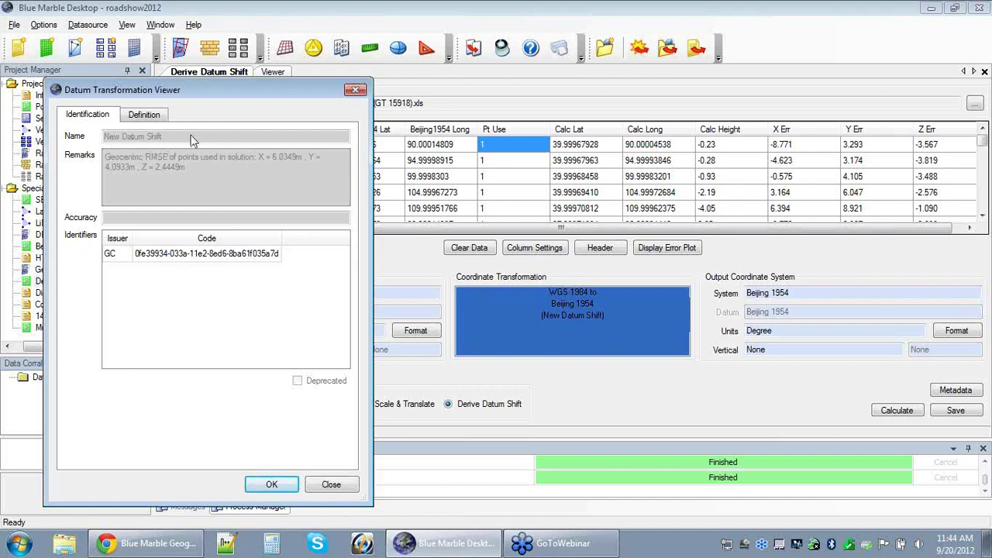
pyautogui.click(357, 92)
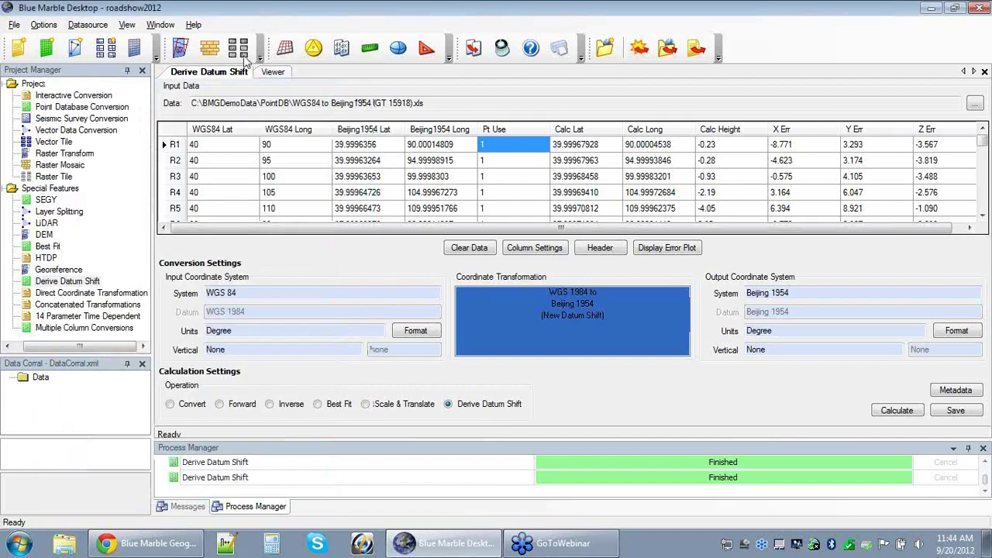
# Step: Open the first New Datum Shift entry in the datasource's datum transformation definitions and examine its name, remarks and parameters
pyautogui.click(90, 25)
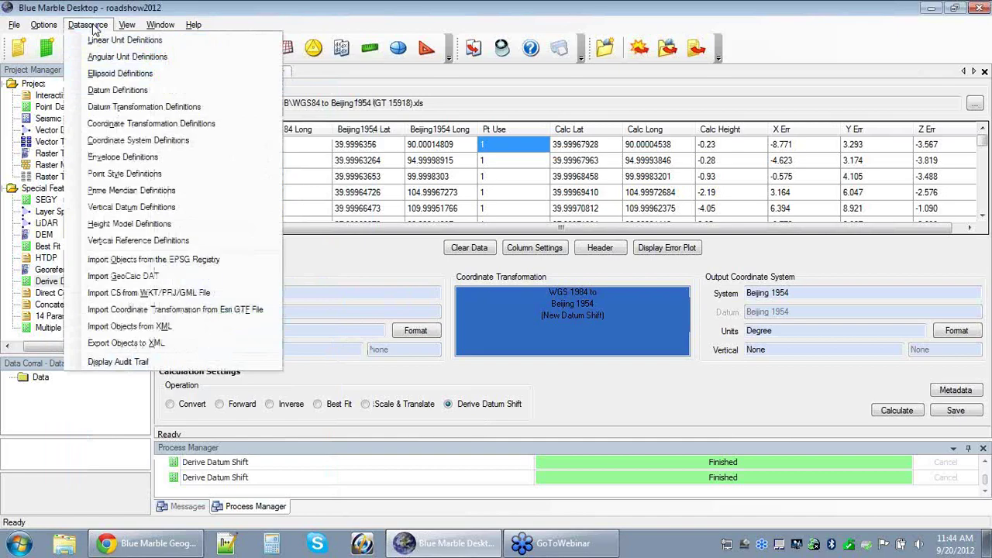
pyautogui.click(217, 114)
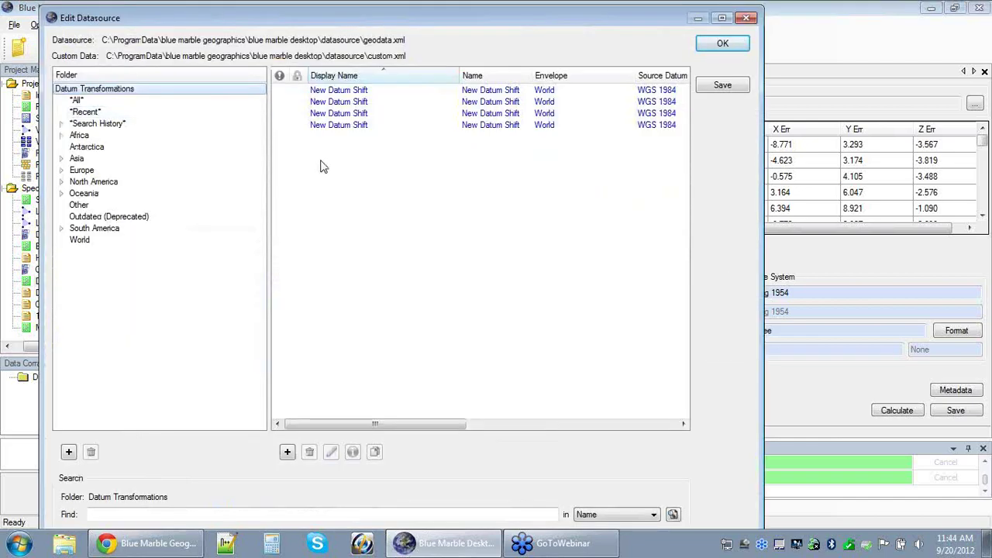
pyautogui.doubleClick(343, 93)
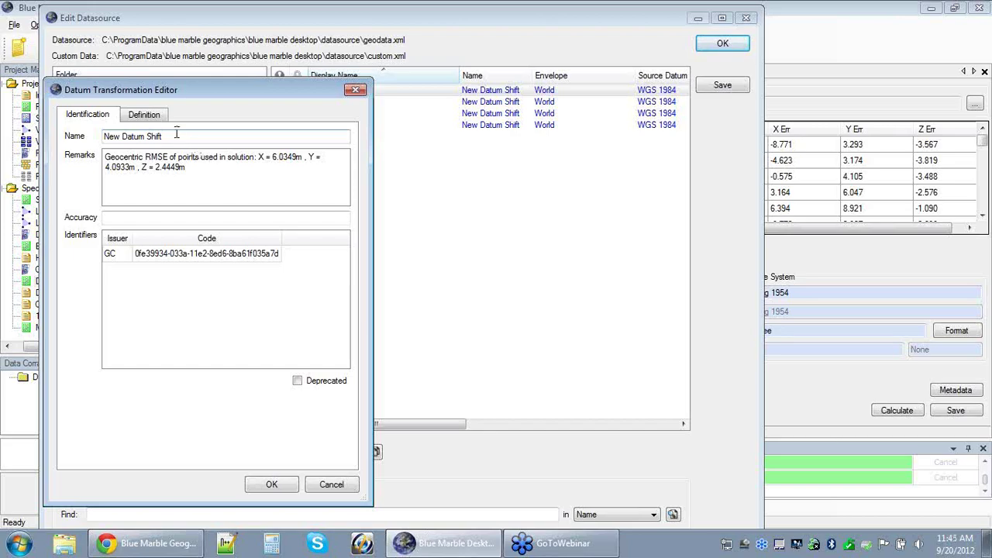
pyautogui.moveTo(176, 136); pyautogui.dragTo(99, 137)
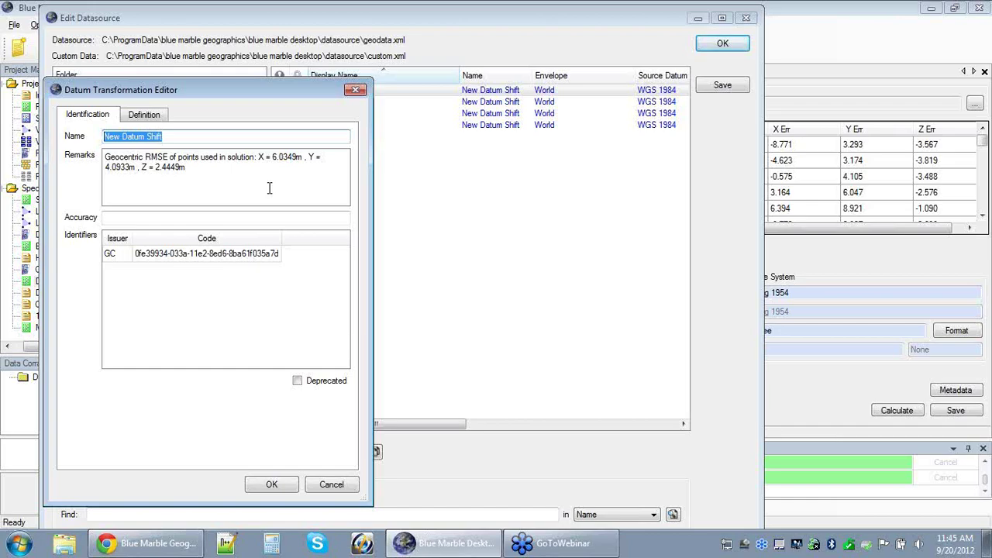
pyautogui.click(158, 115)
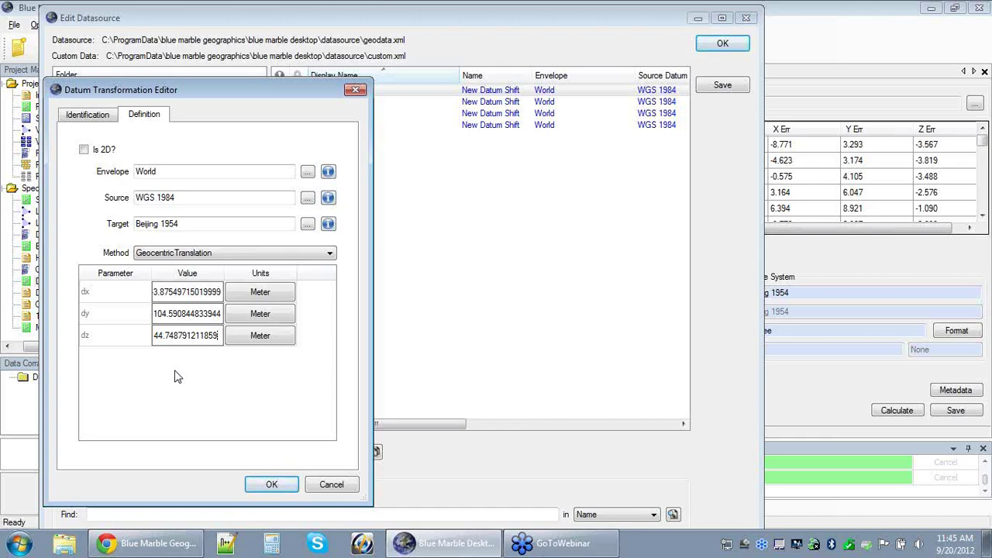
pyautogui.click(87, 115)
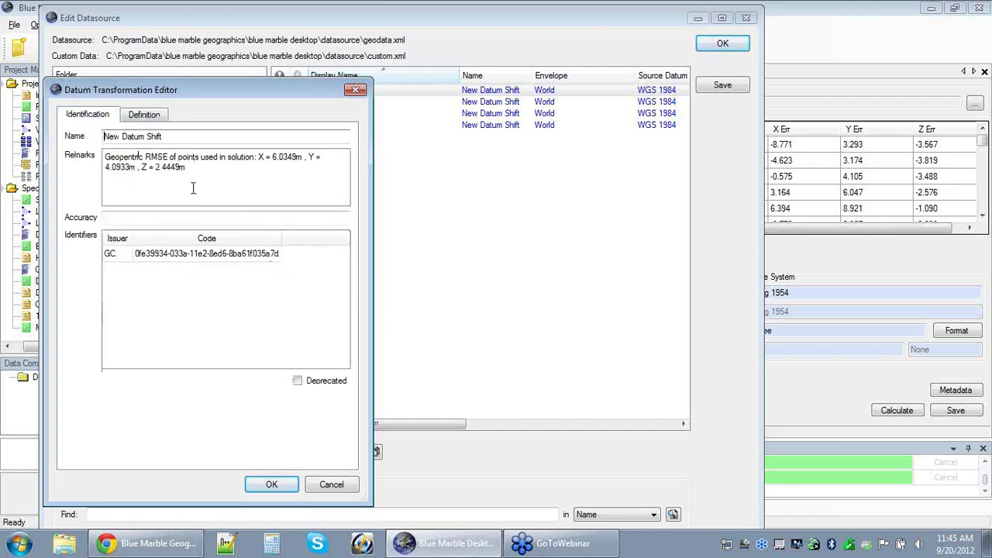
pyautogui.click(355, 90)
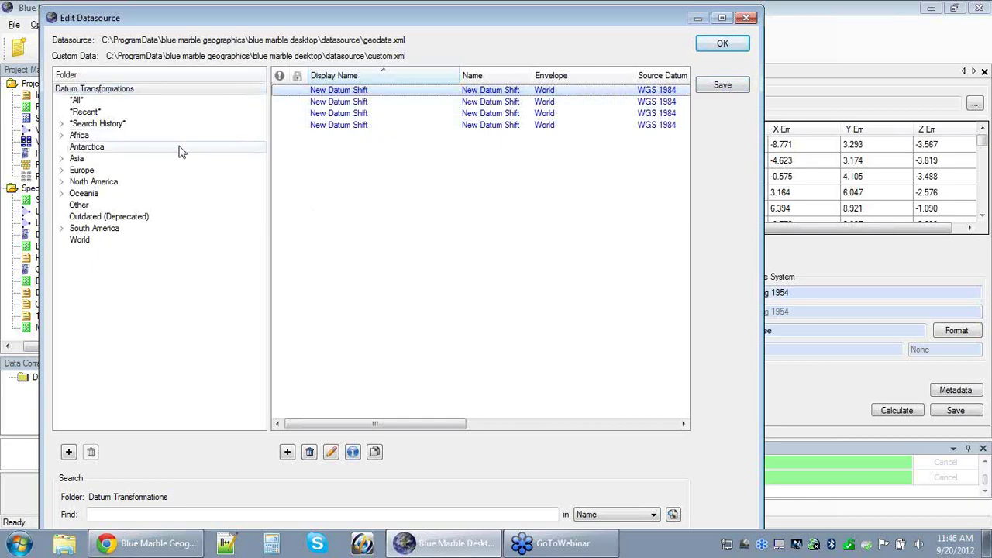
# Step: Select the second New Datum Shift entry, look over the region folders and leave the datasource editor without saving changes
pyautogui.click(331, 106)
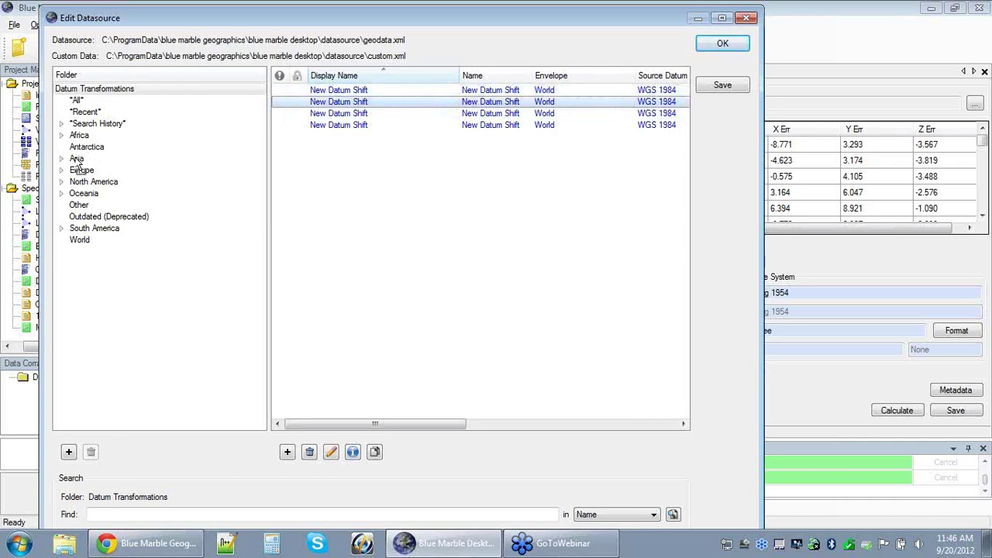
pyautogui.moveTo(76, 161); pyautogui.dragTo(197, 242)
pyautogui.click(746, 19)
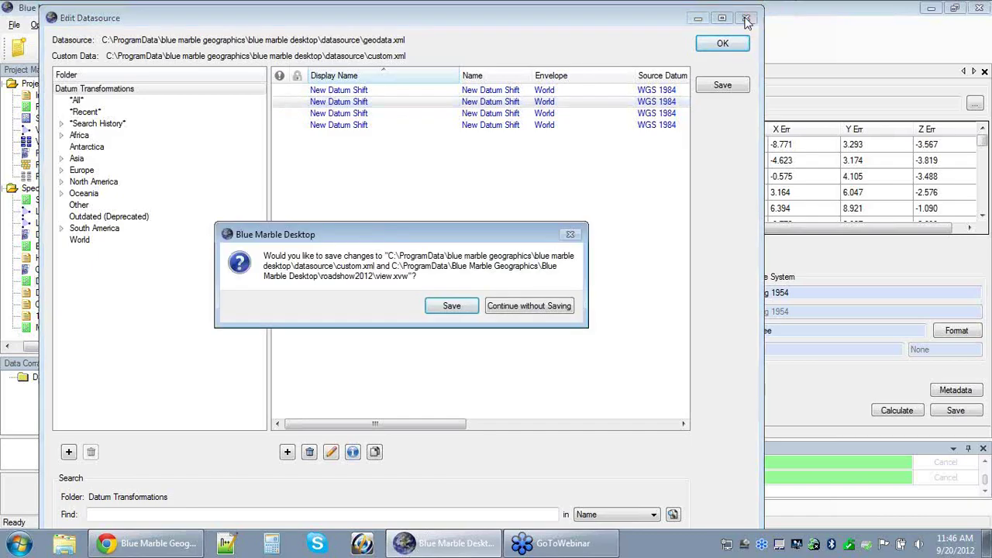
pyautogui.click(533, 308)
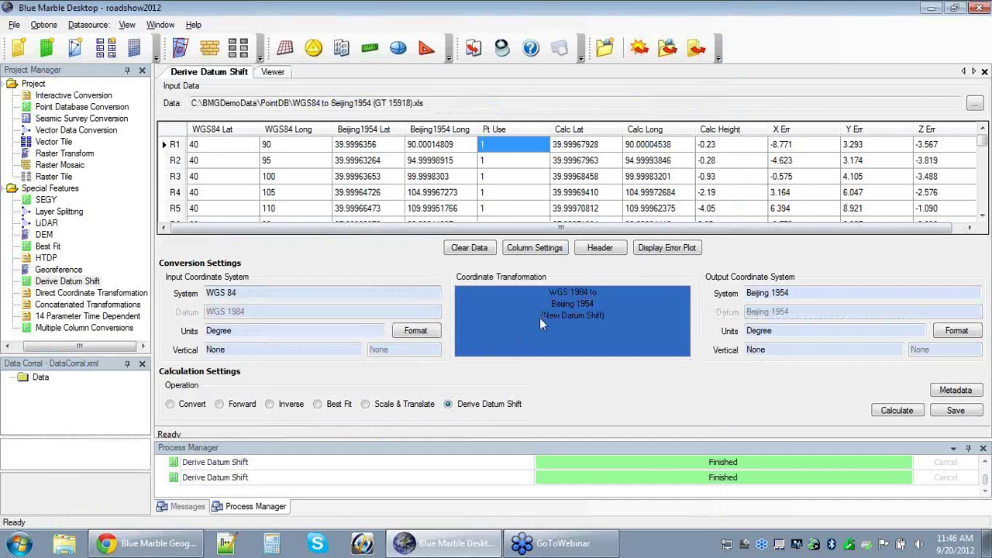
# Step: Export the derived datum shift to the Desktop as the Esri GTF file New Datum Shift.gtf
pyautogui.rightClick(632, 302)
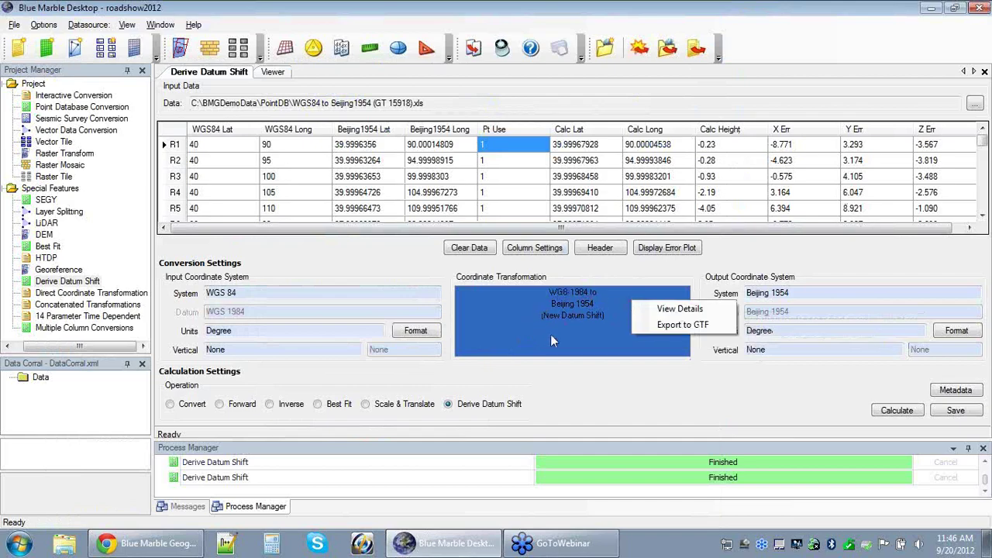
pyautogui.click(717, 326)
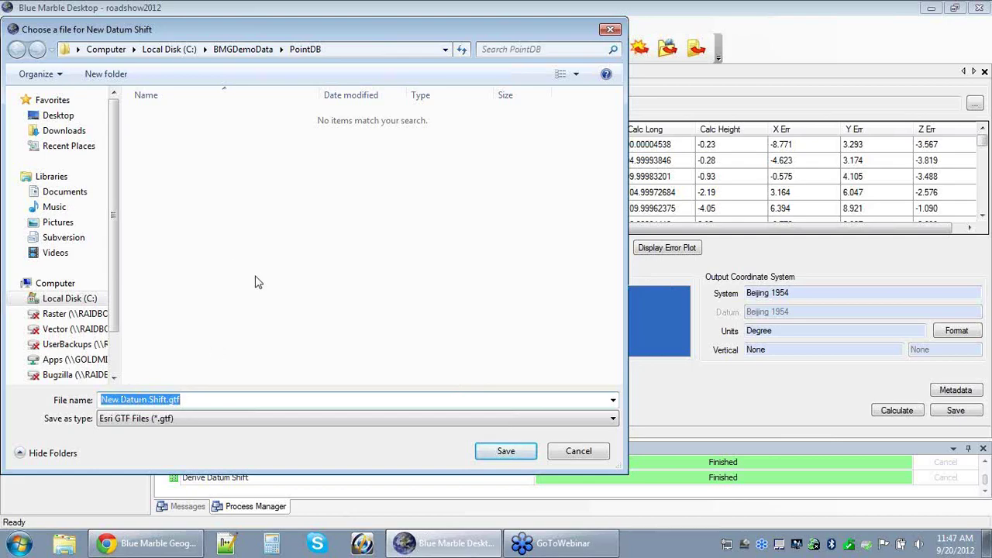
pyautogui.click(61, 117)
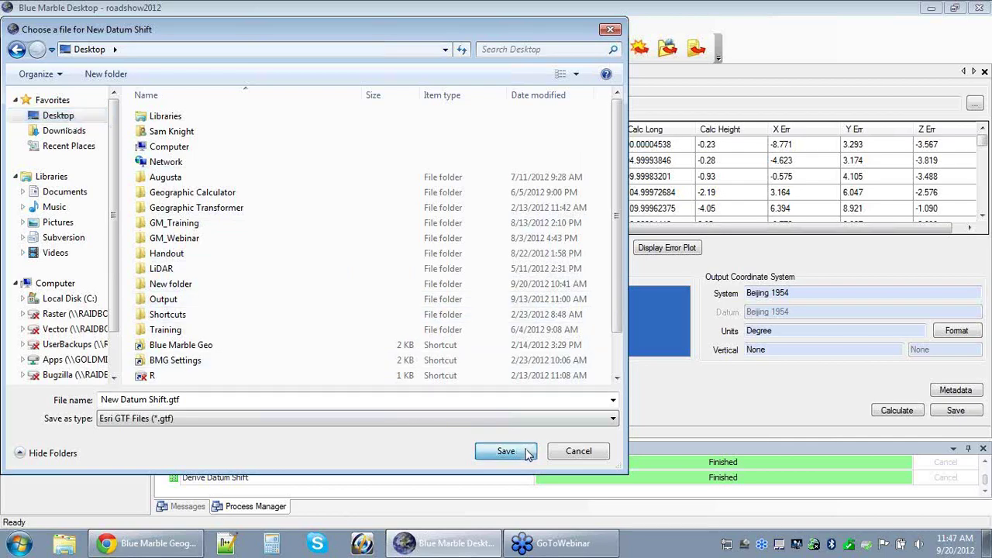
pyautogui.click(525, 454)
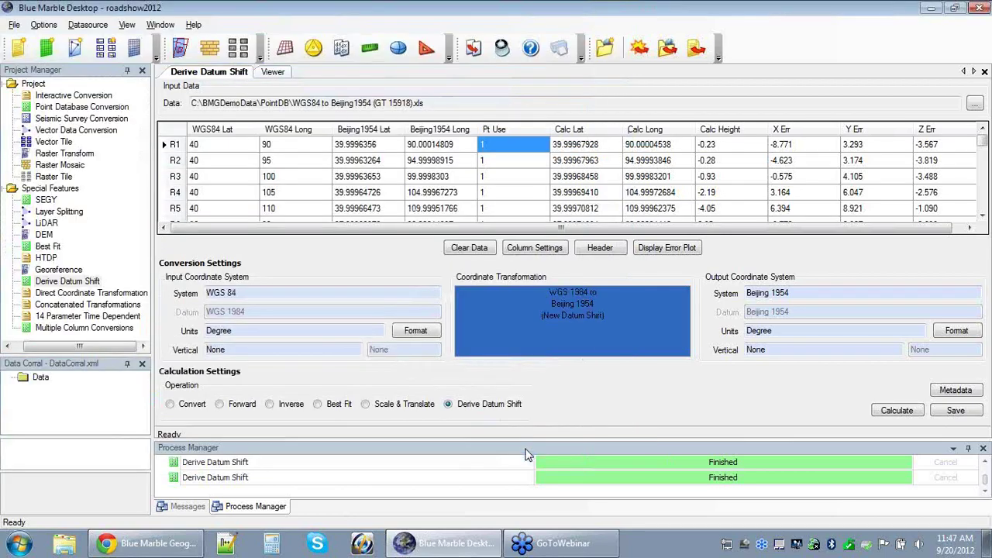
# Step: Move New Datum Shift.gtf to an empty area of the desktop and open it in Notepad++
pyautogui.click(931, 9)
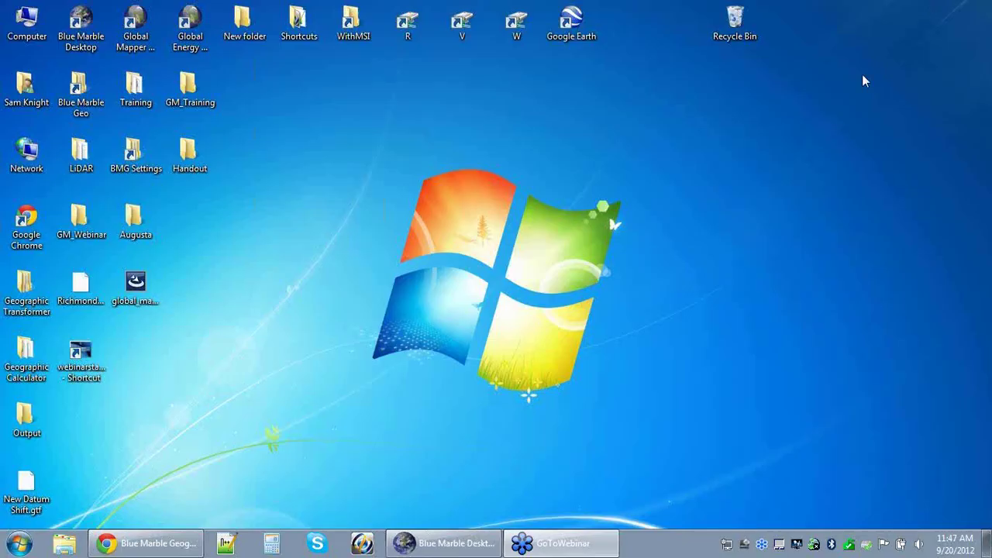
pyautogui.moveTo(46, 475); pyautogui.dragTo(355, 222)
pyautogui.rightClick(355, 222)
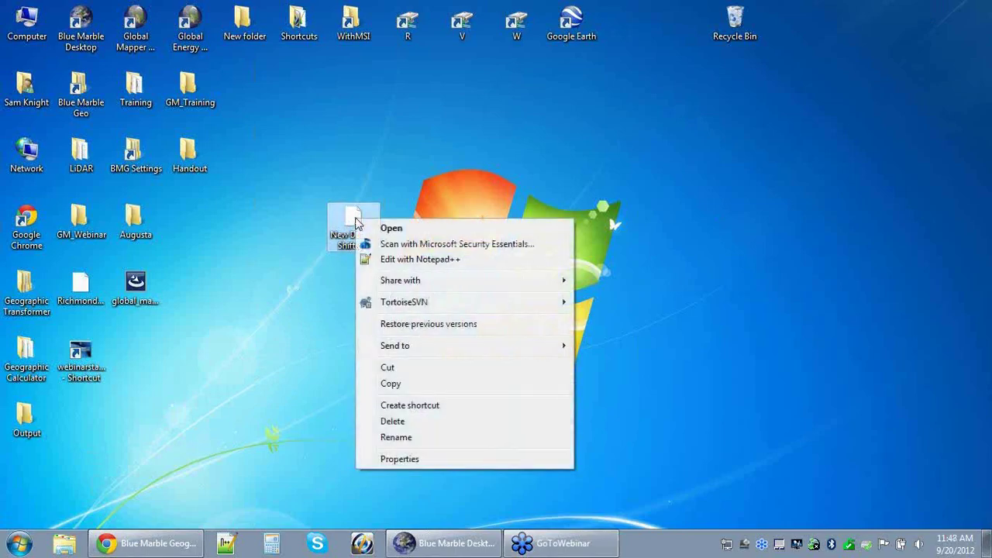
pyautogui.click(469, 262)
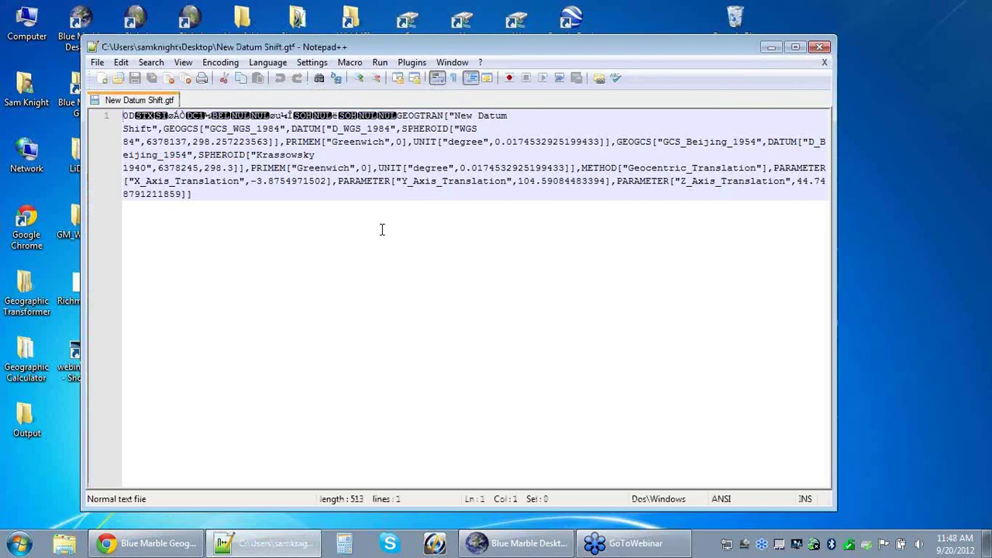
# Step: Examine the coordinate system and geocentric translation parameters in the exported GTF text and close the file
pyautogui.moveTo(194, 194); pyautogui.dragTo(129, 155)
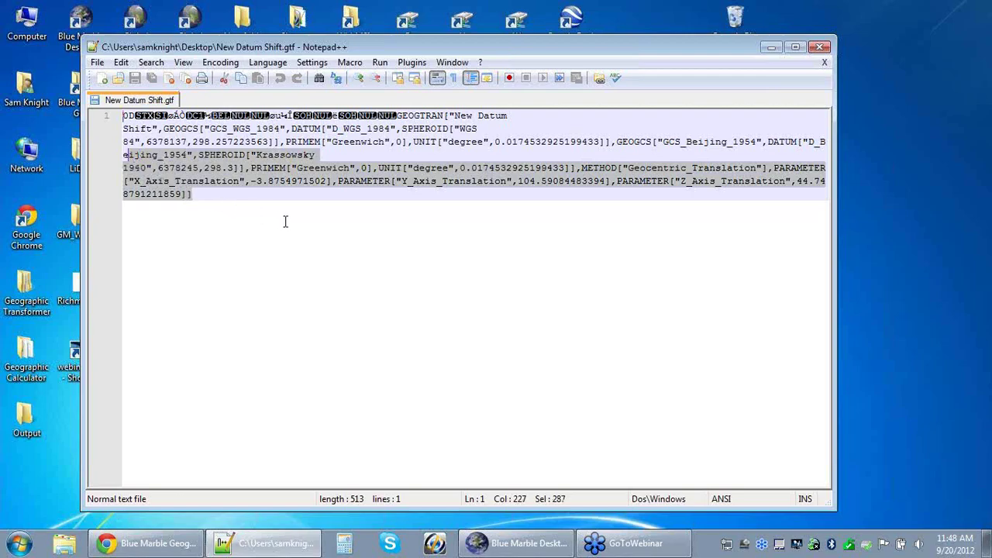
pyautogui.click(364, 233)
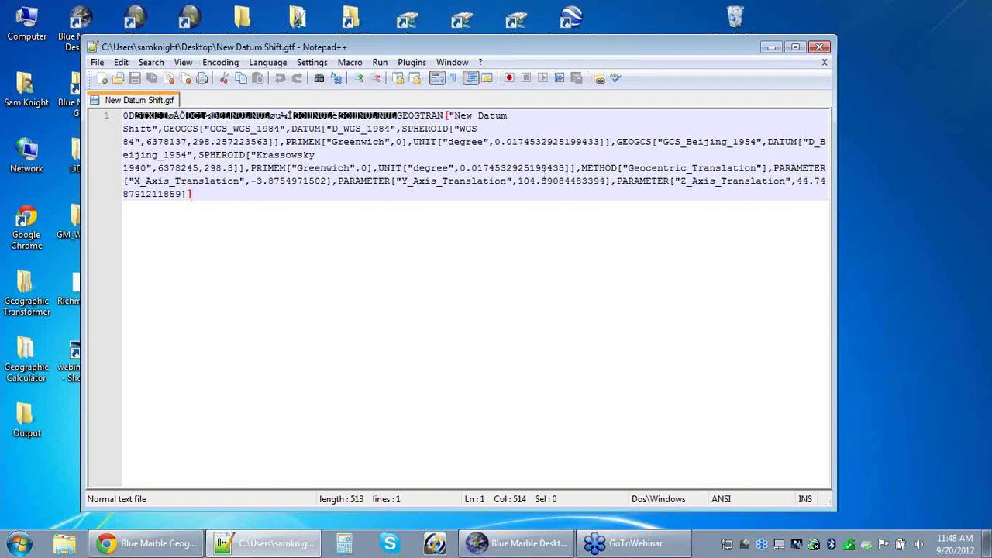
pyautogui.click(821, 48)
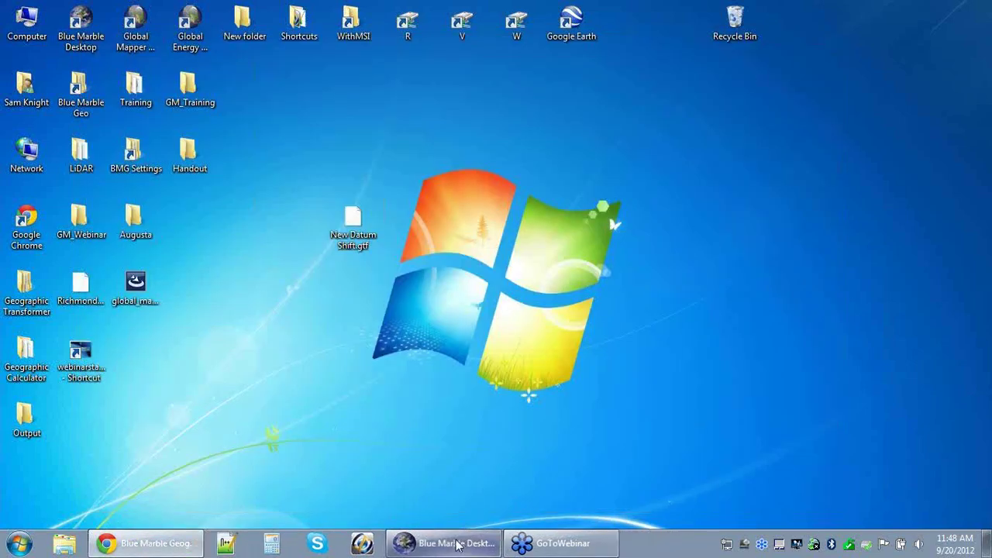
# Step: Switch to Blue Marble Desktop, set the datum shift method to Coordinate Frame Rotation and recalculate the WGS 84 to Beijing 1954 shift
pyautogui.click(432, 545)
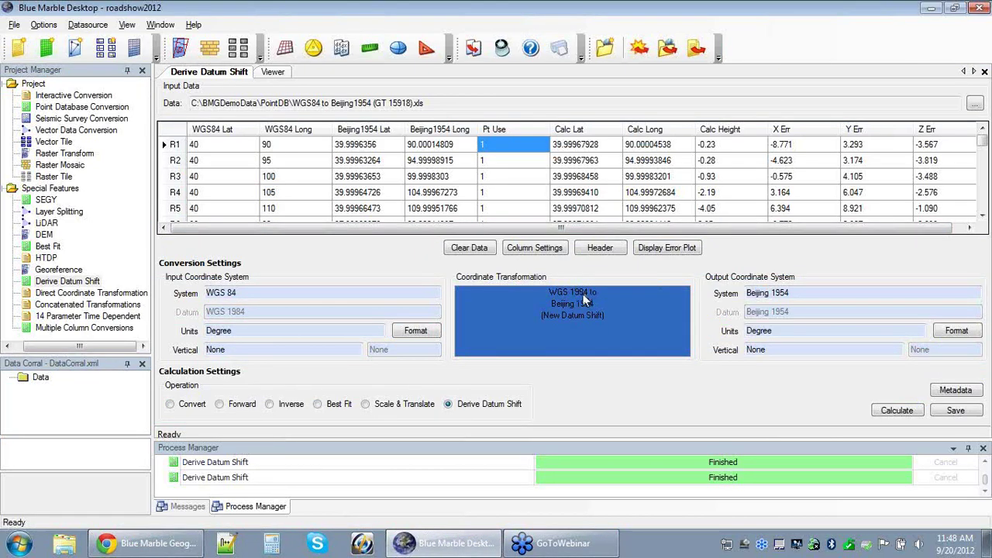
pyautogui.click(549, 252)
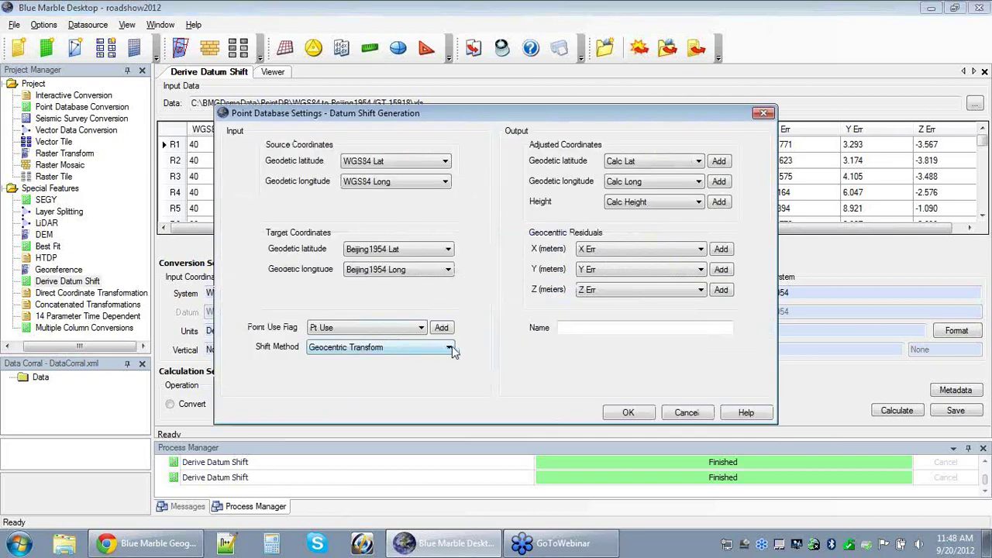
pyautogui.click(450, 348)
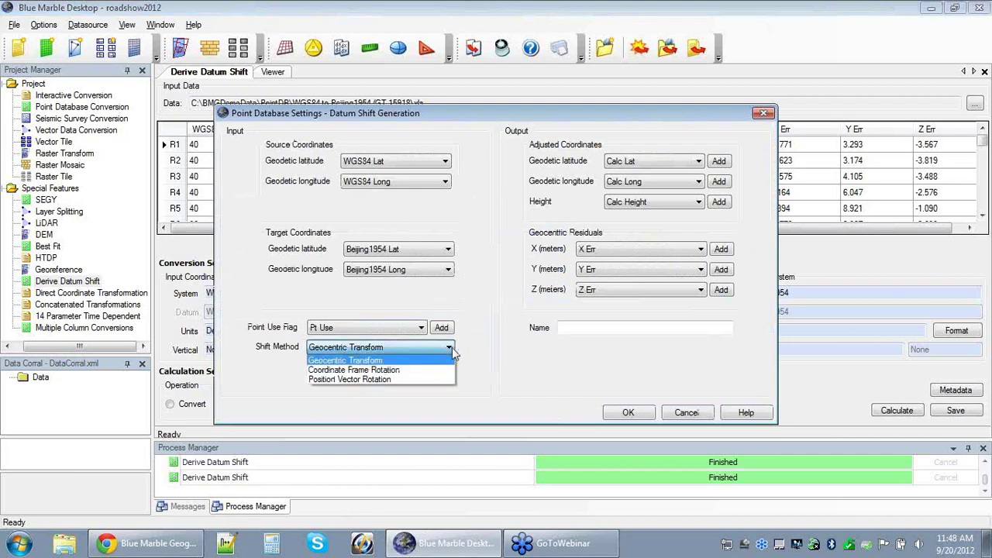
pyautogui.click(402, 371)
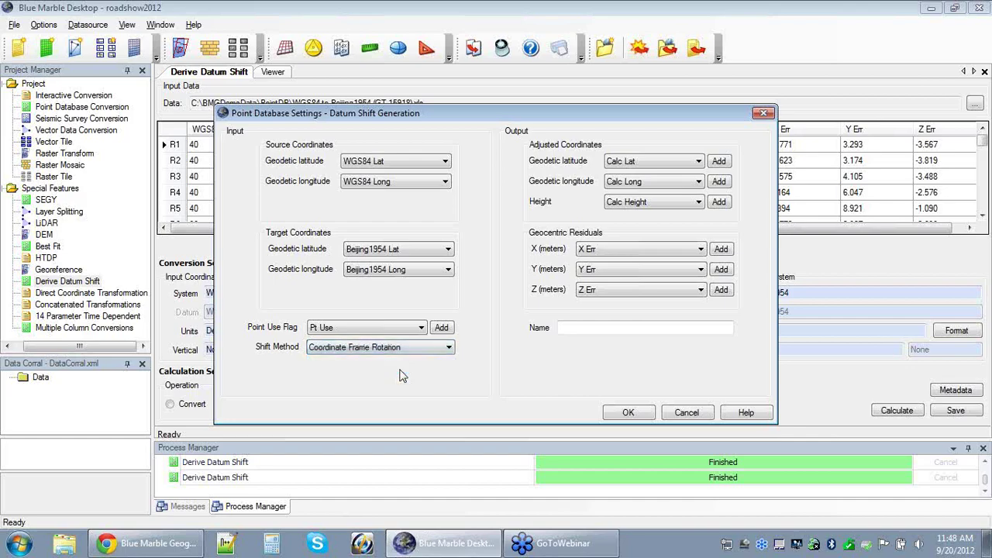
pyautogui.click(628, 413)
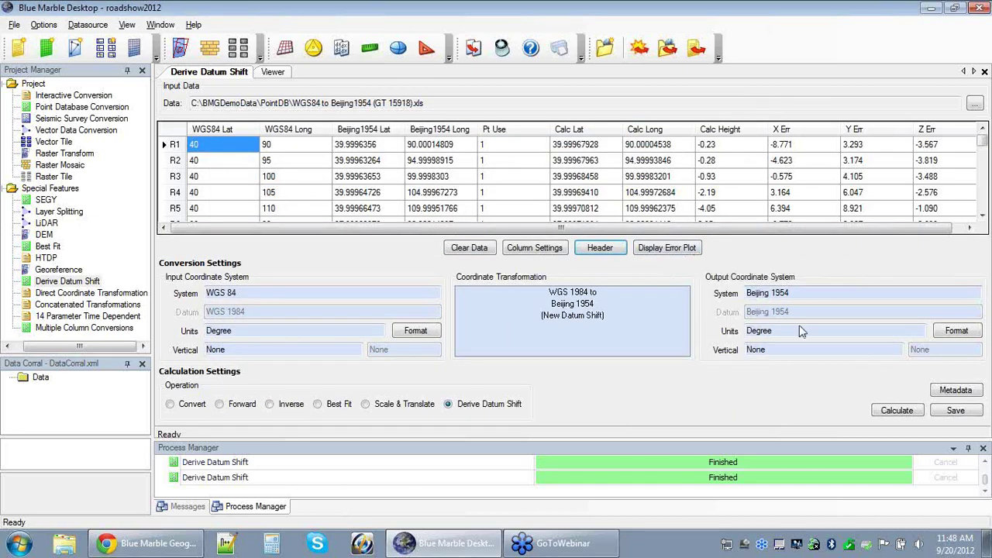
pyautogui.click(912, 412)
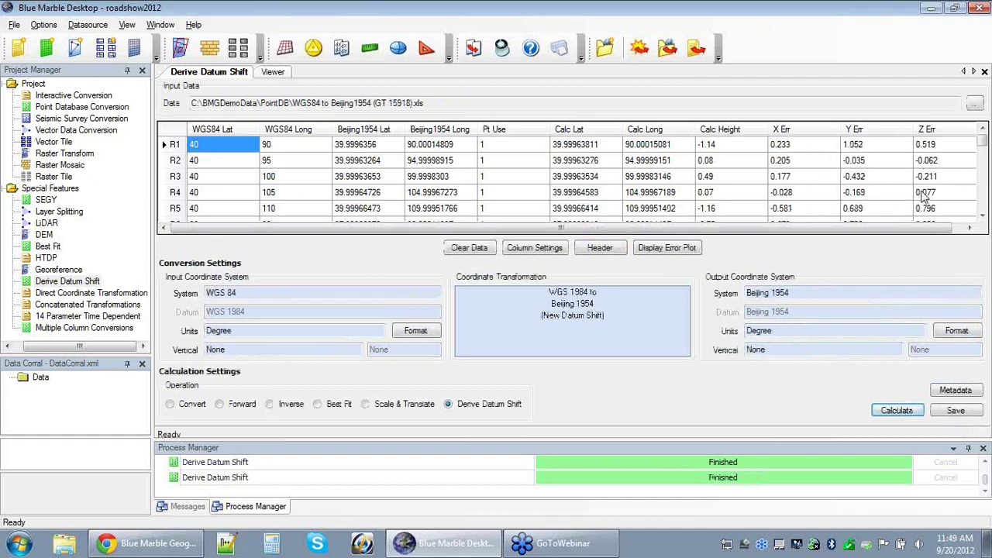
# Step: Display the error plot for the recalculated shift, examine the point residuals and close the plot
pyautogui.click(671, 249)
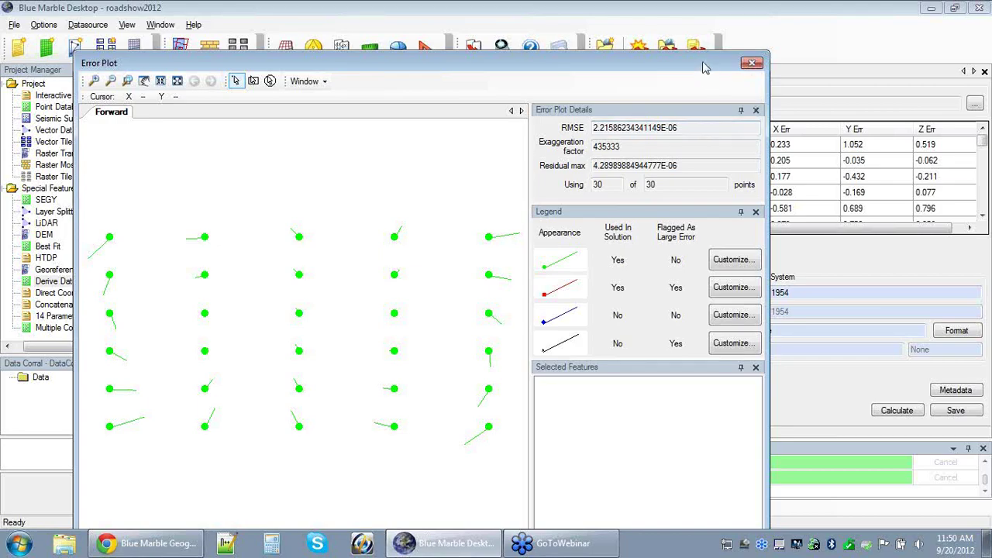
pyautogui.moveTo(709, 62); pyautogui.dragTo(745, 31)
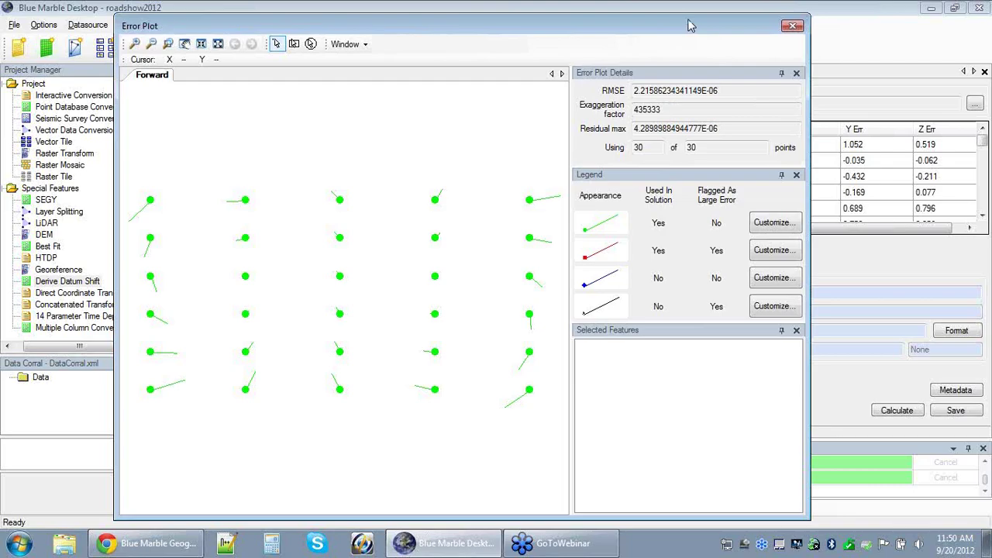
pyautogui.click(792, 26)
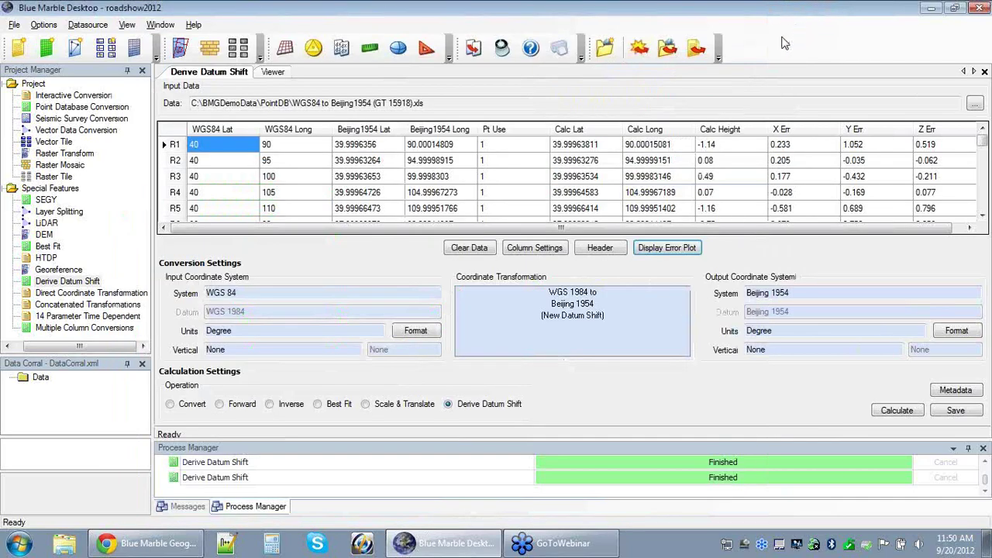
# Step: View the details of the derived coordinate transformation, check its seven parameters and its RMSE remarks, and close the viewer
pyautogui.rightClick(629, 309)
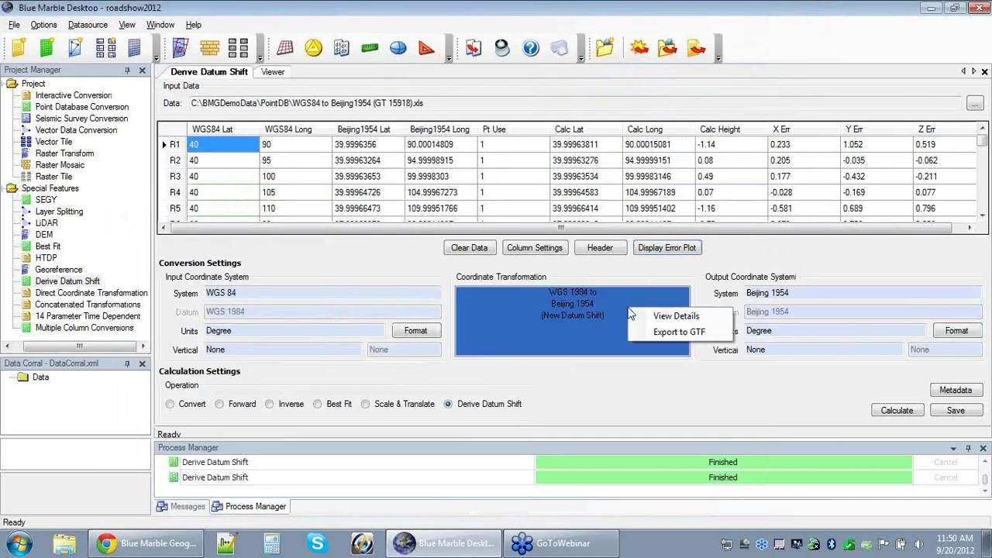
pyautogui.click(674, 316)
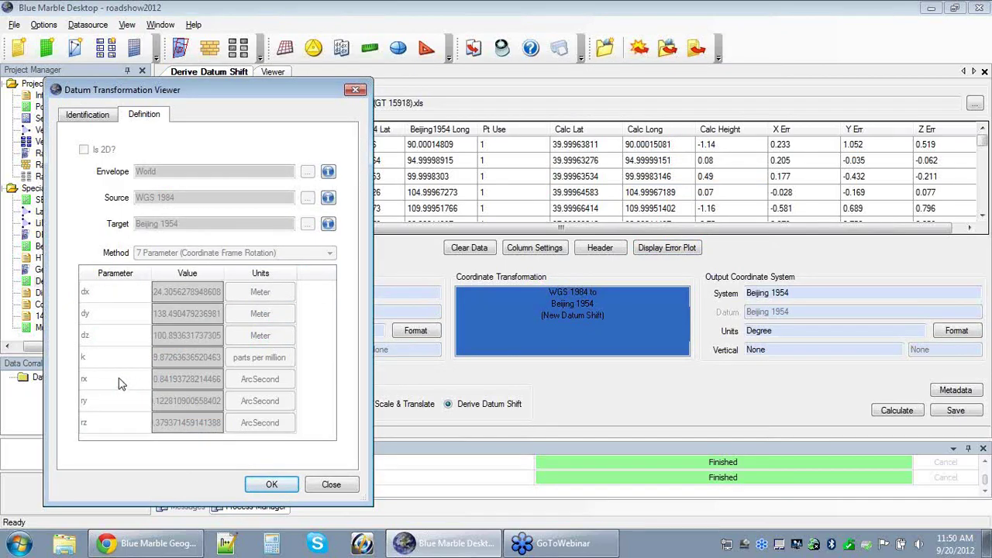
pyautogui.click(93, 118)
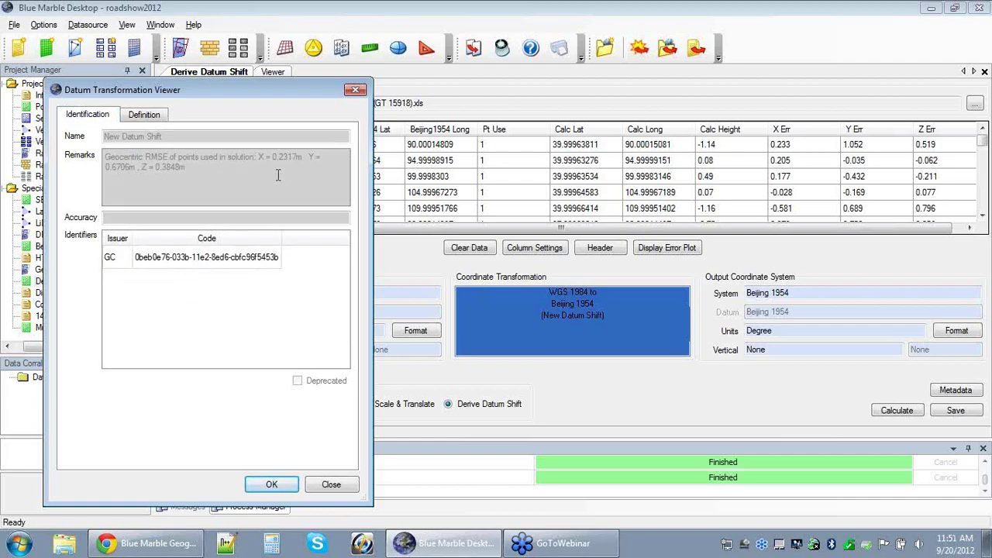
pyautogui.click(355, 90)
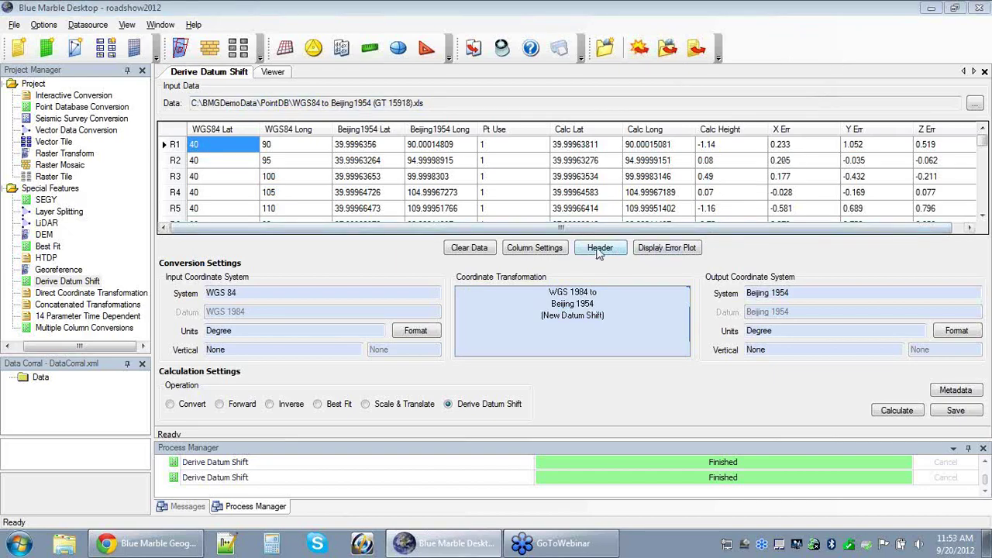
# Step: Review the datum shift column settings beside the residual columns of the point table and close them without changes
pyautogui.click(538, 256)
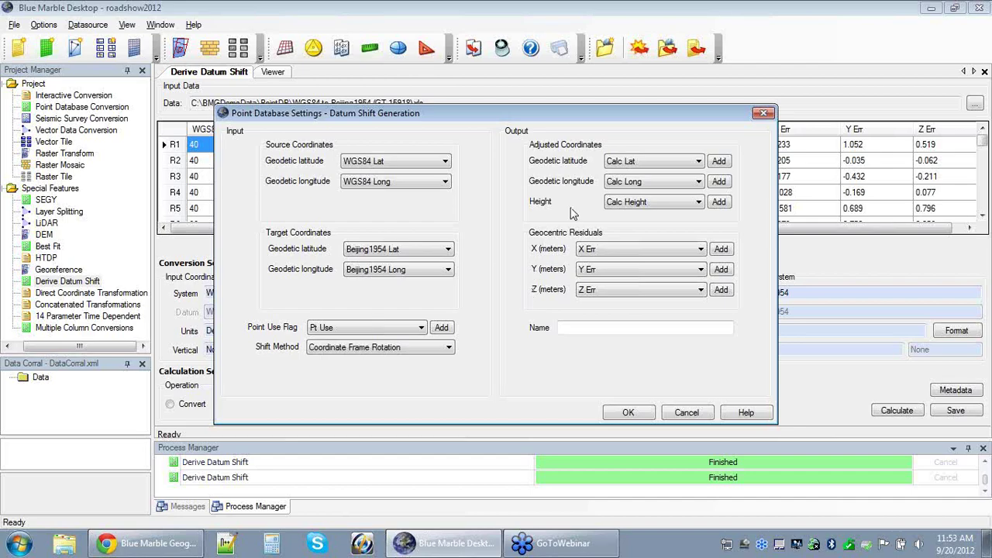
pyautogui.moveTo(615, 120); pyautogui.dragTo(495, 126)
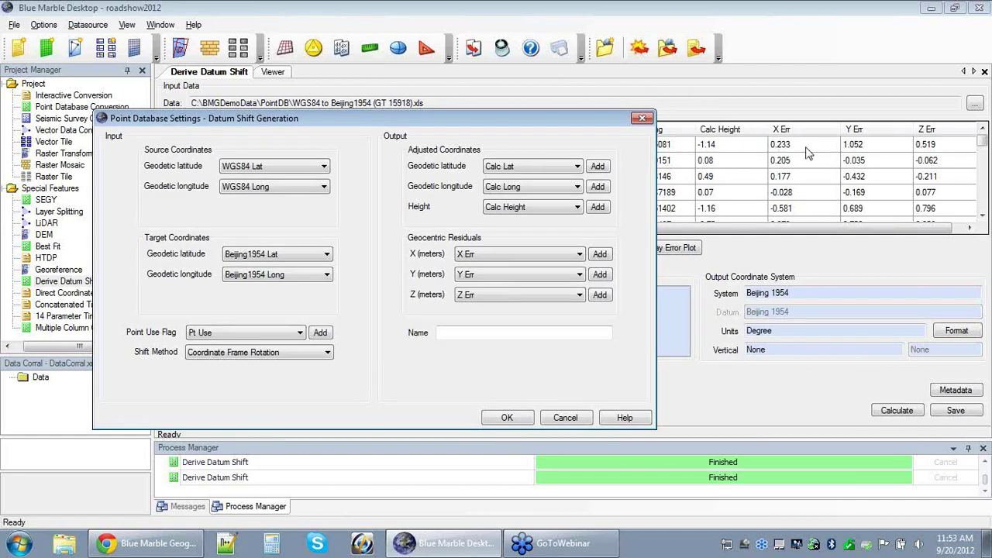
pyautogui.click(642, 117)
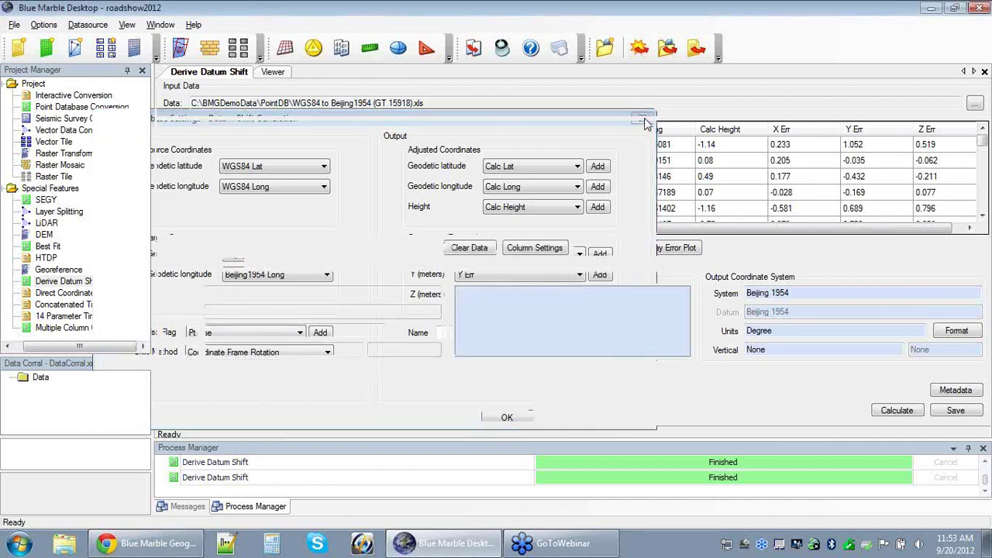
# Step: Reopen the New Datum Shift transformation details, review the definition parameters and identification remarks again, and close the viewer
pyautogui.rightClick(580, 317)
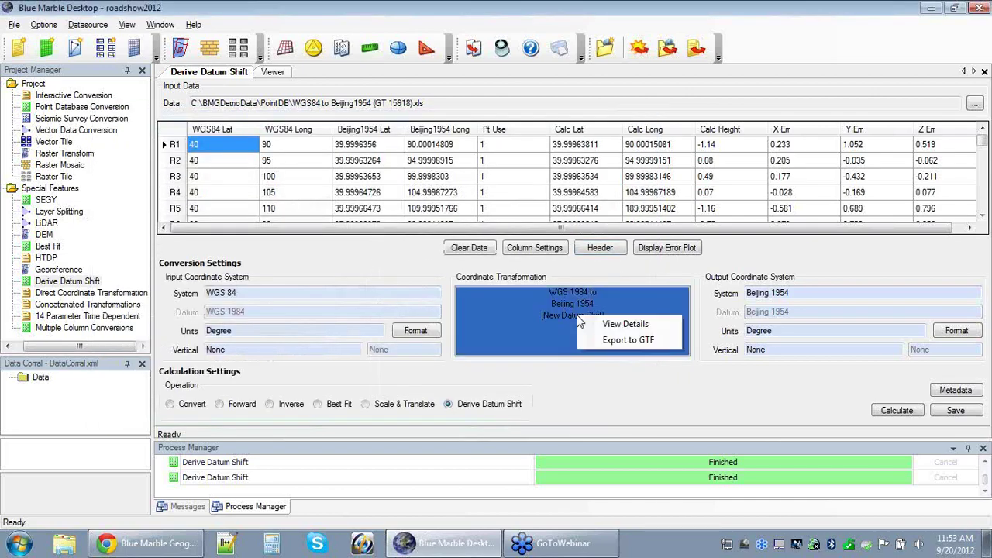
pyautogui.click(644, 325)
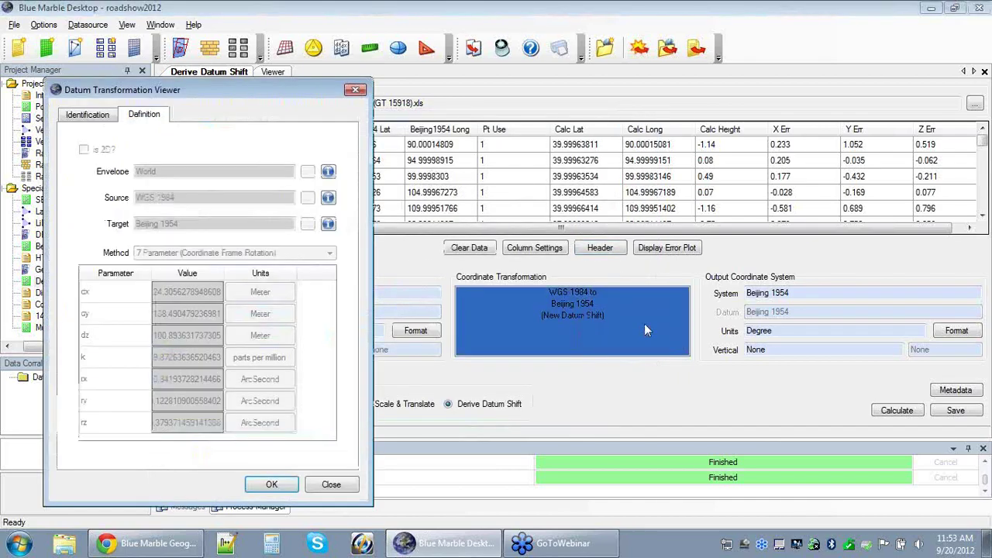
pyautogui.click(83, 116)
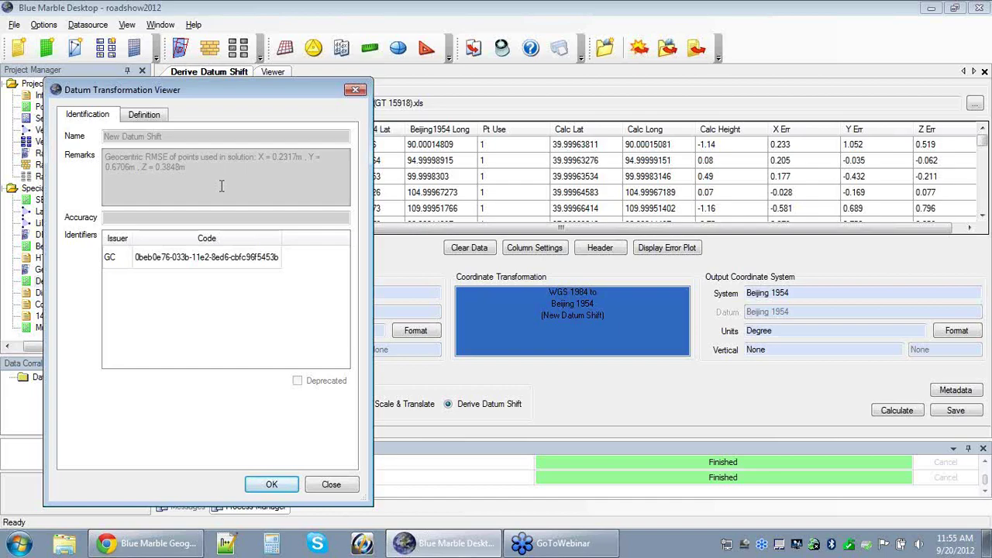
pyautogui.click(355, 90)
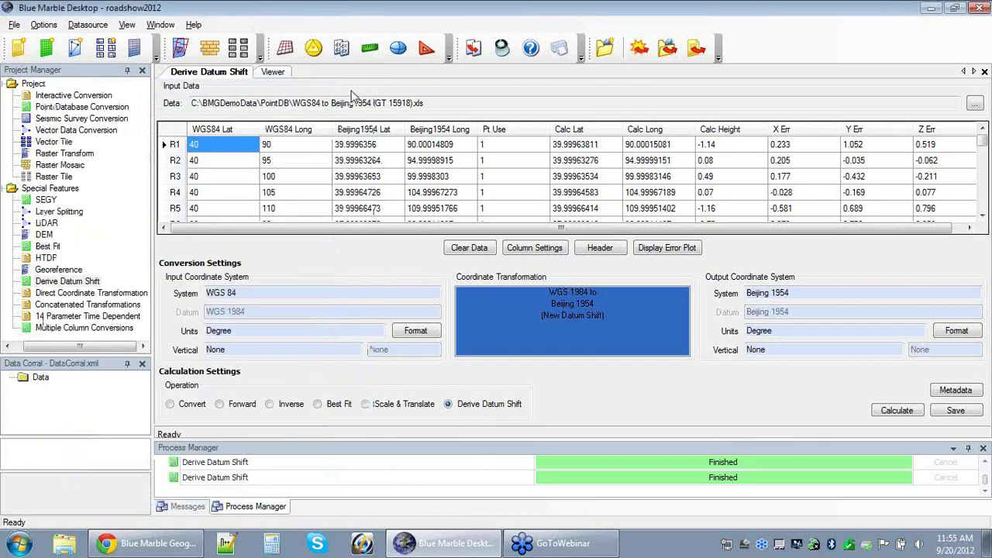